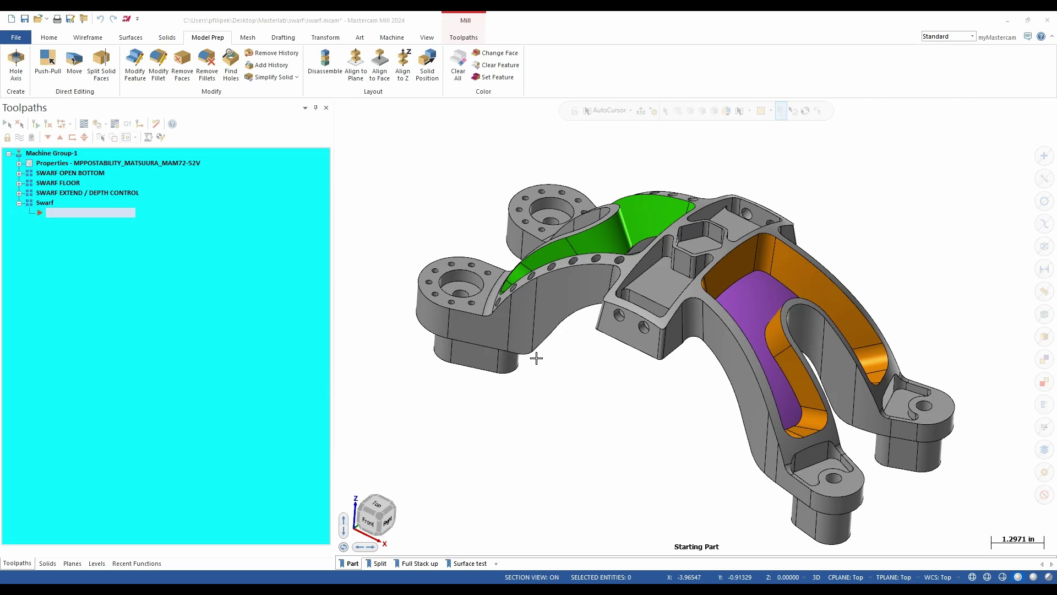
- Create a multiaxis Swarf Milling toolpath in the Swarf group using the 0.5 Flat Endmill
mouse_move(564, 406)
middle_down()
mouse_move(708, 382)
mouse_move(733, 422)
mouse_move(705, 432)
mouse_move(640, 304)
mouse_move(678, 301)
middle_up()
scroll(666, 353, up, 2)
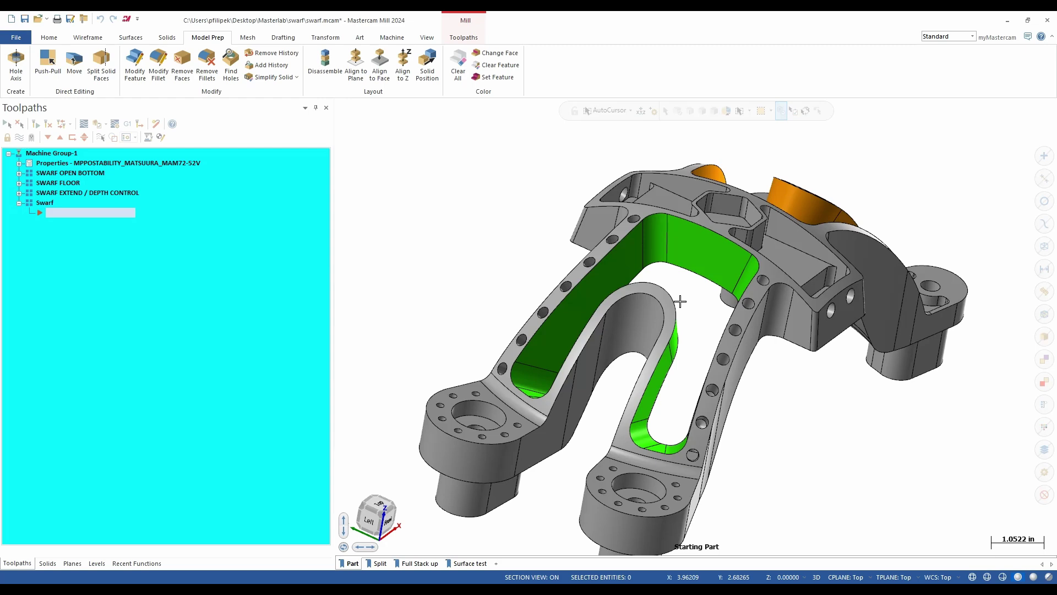
click(460, 38)
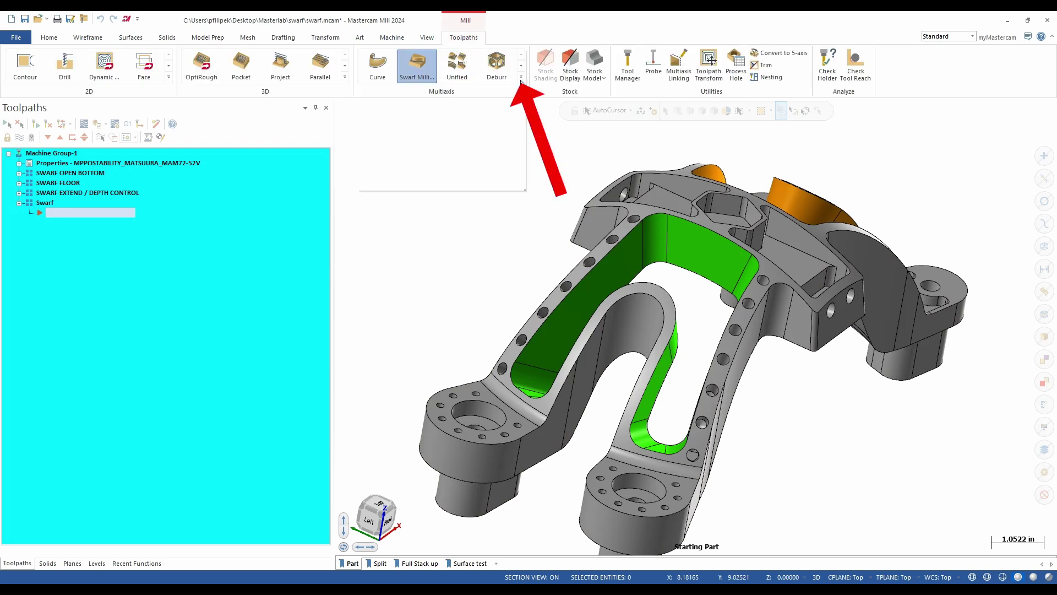
click(521, 77)
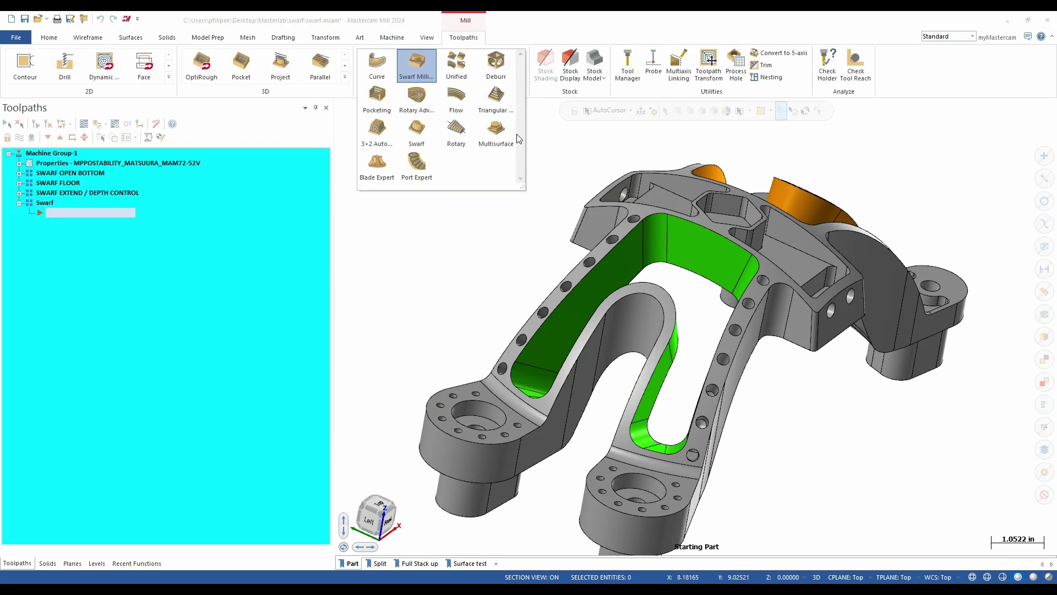
click(413, 69)
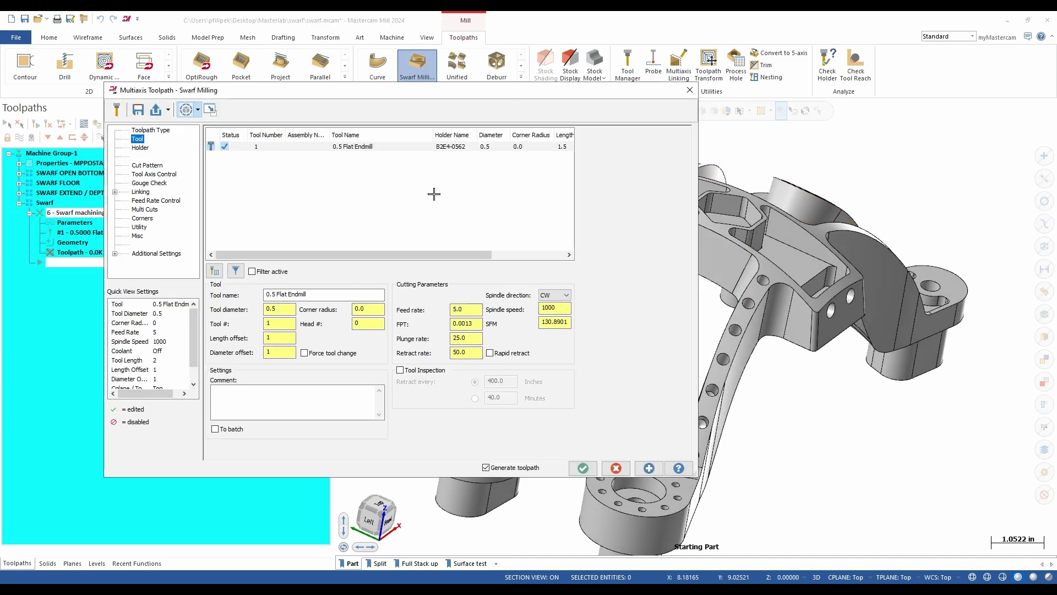
drag(403, 95, 498, 106)
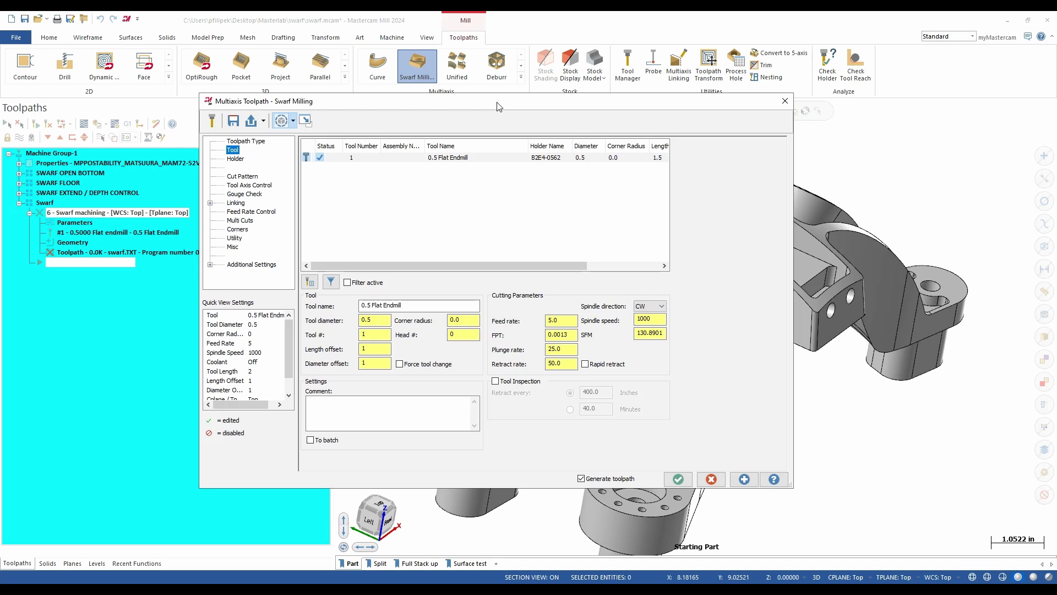
click(435, 158)
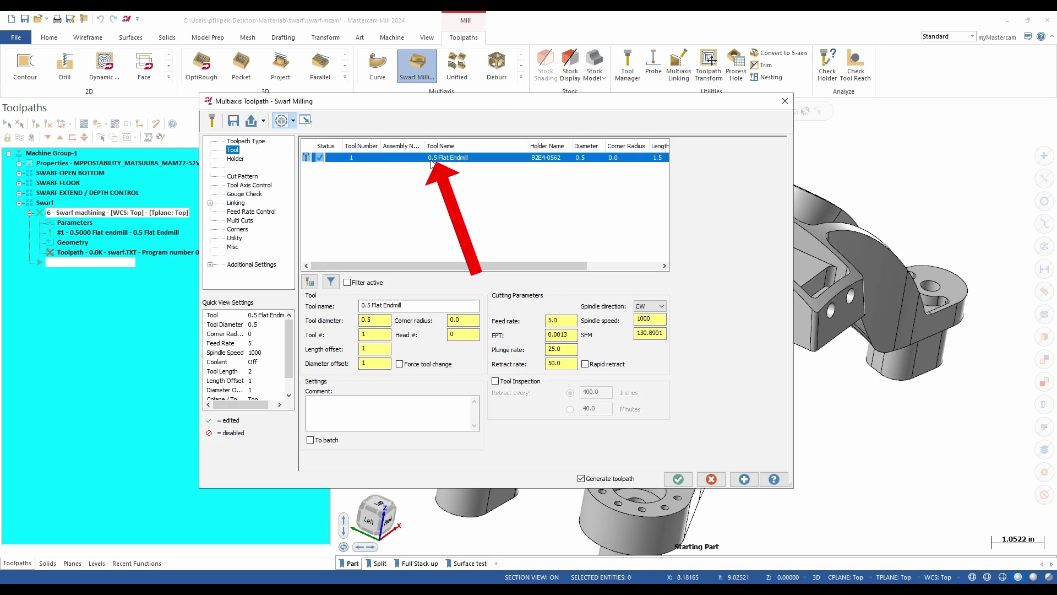
- Assign all tangent green inner wall faces of the open-bottom pocket as the cut pattern's swarf geometries
click(243, 176)
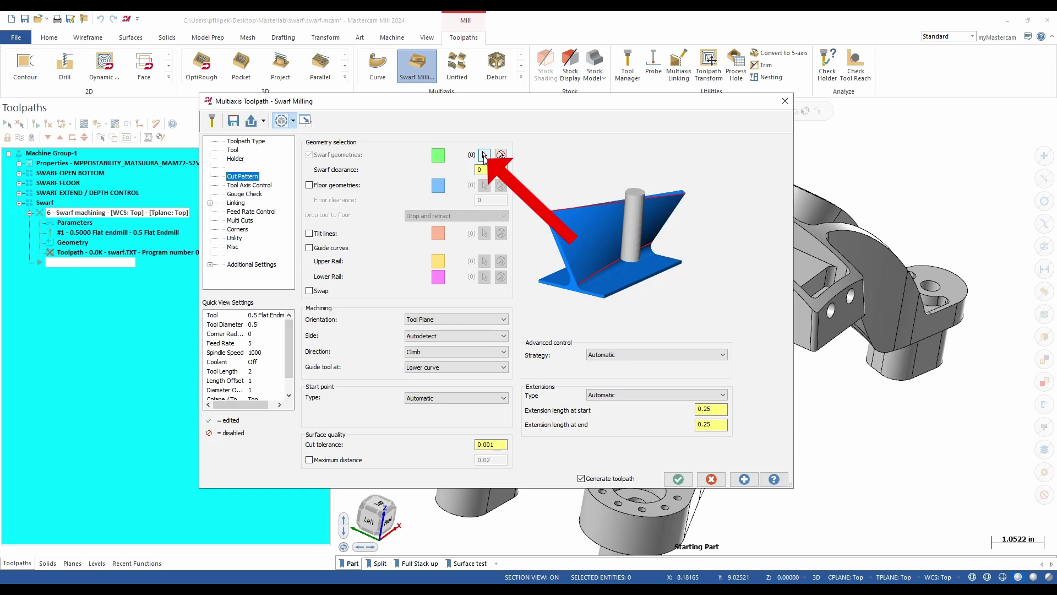
click(484, 154)
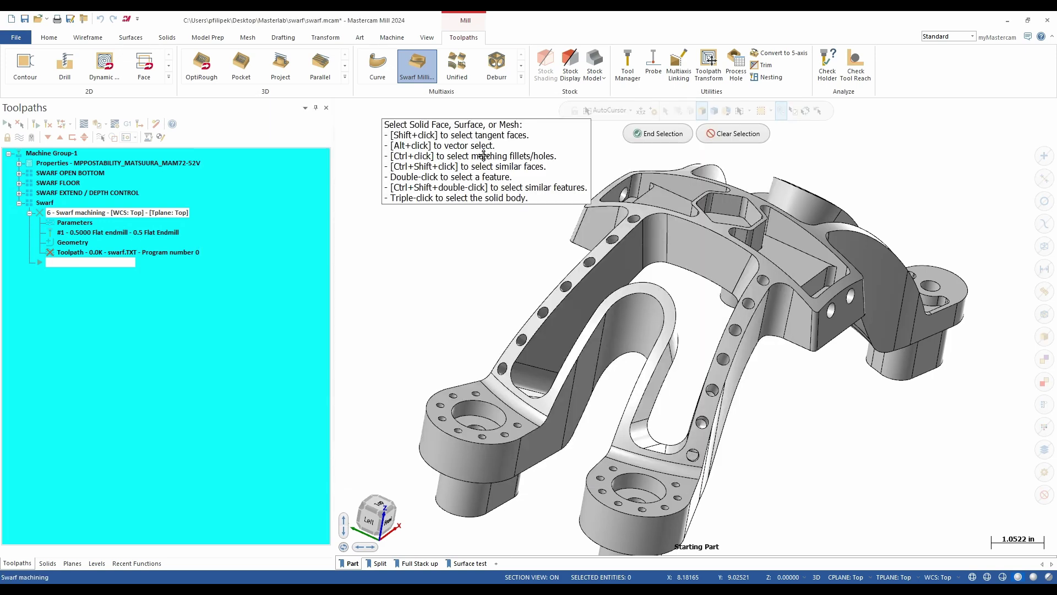
shift+click(698, 267)
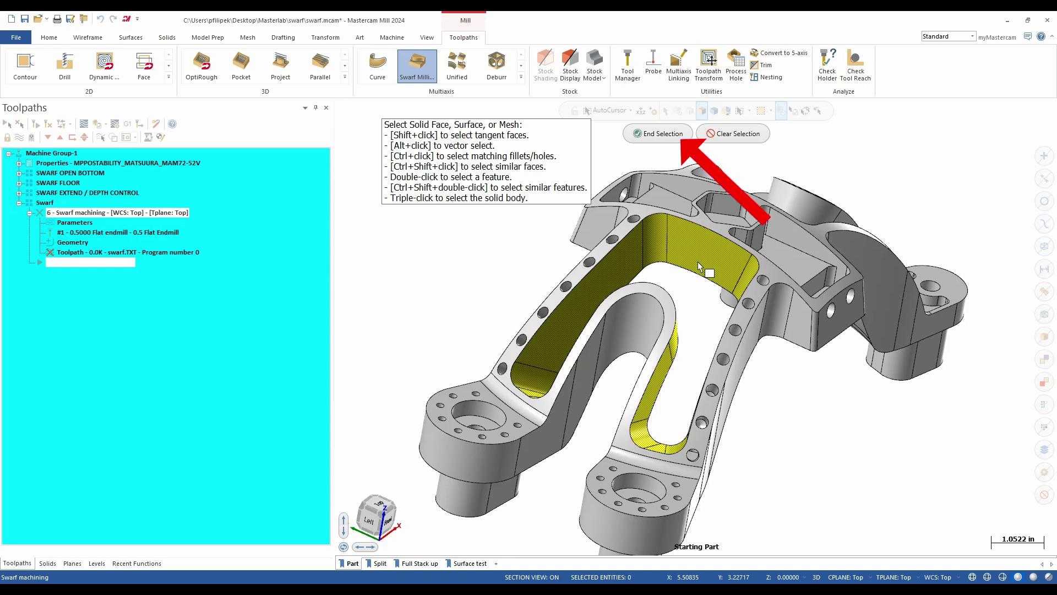
click(648, 134)
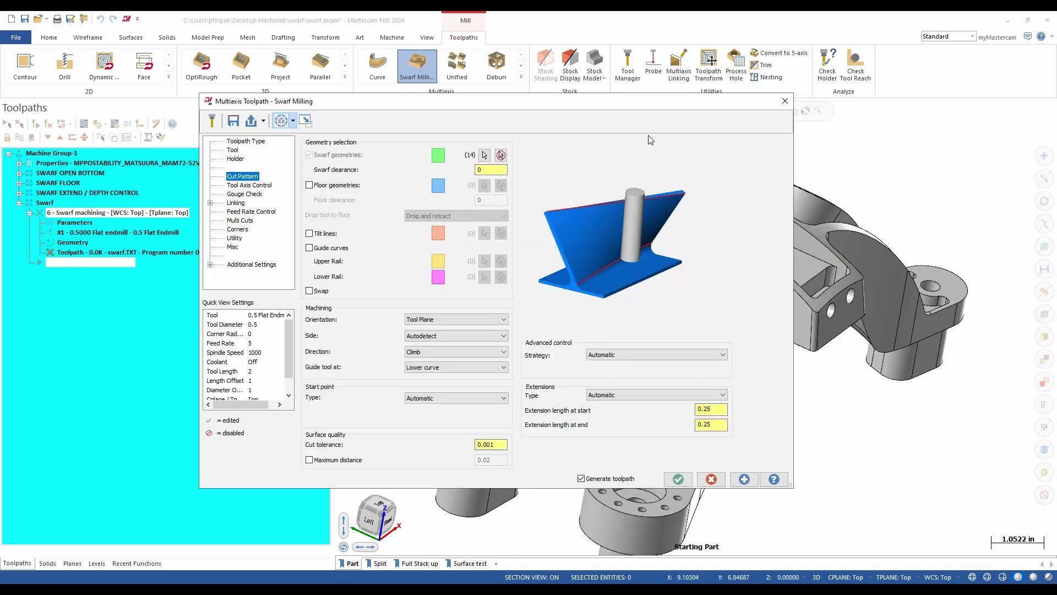
- Set the cut pattern's extension lengths at start and end to 0
click(705, 409)
text(0)
key(Tab)
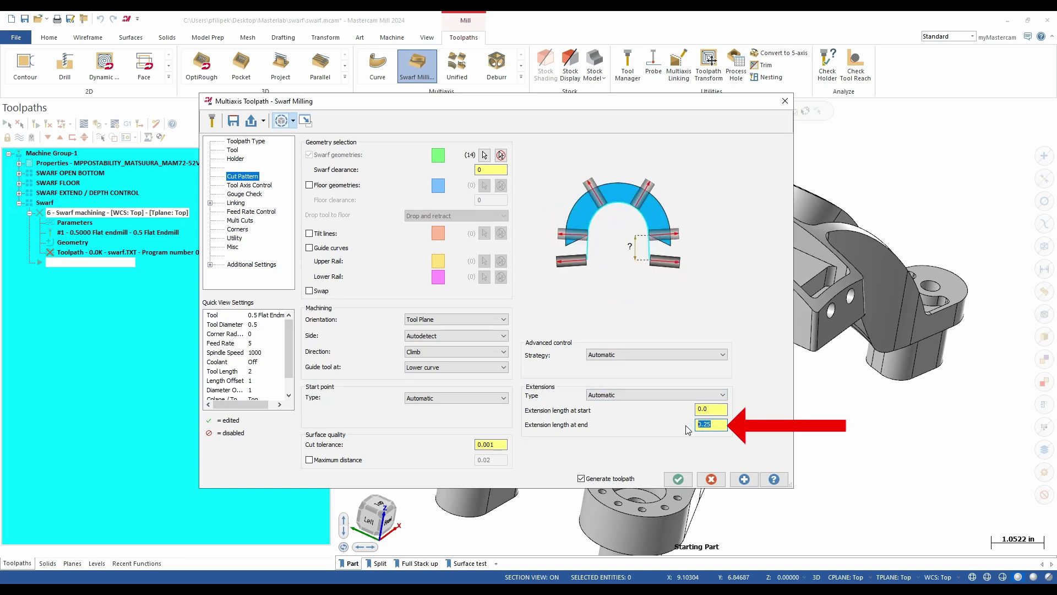
text(0)
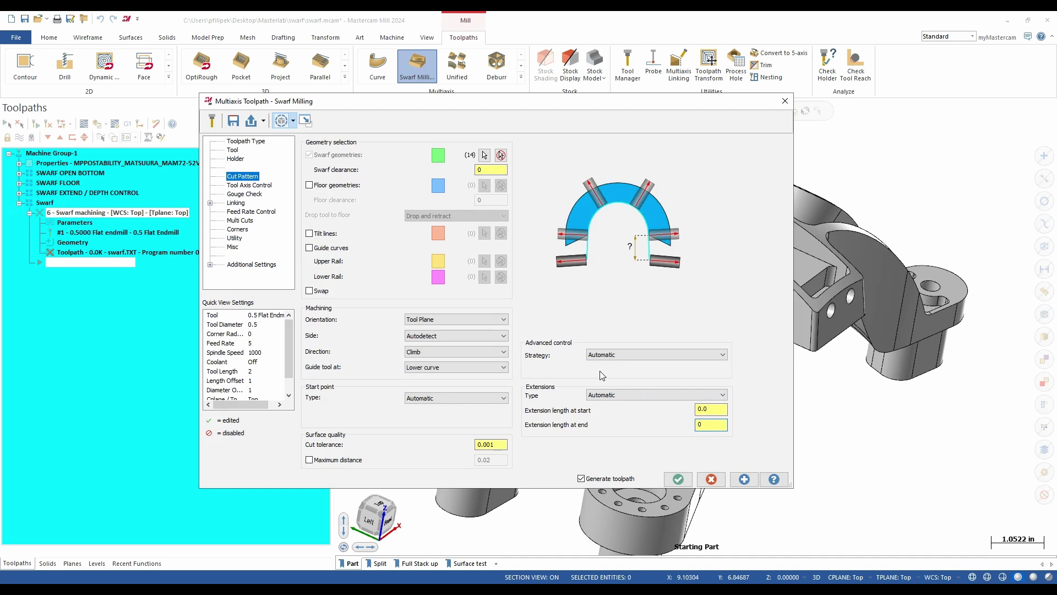
- Review the tool axis control's output formats, keeping 5 axis, and the toolpath's linking settings and sub-pages
click(245, 187)
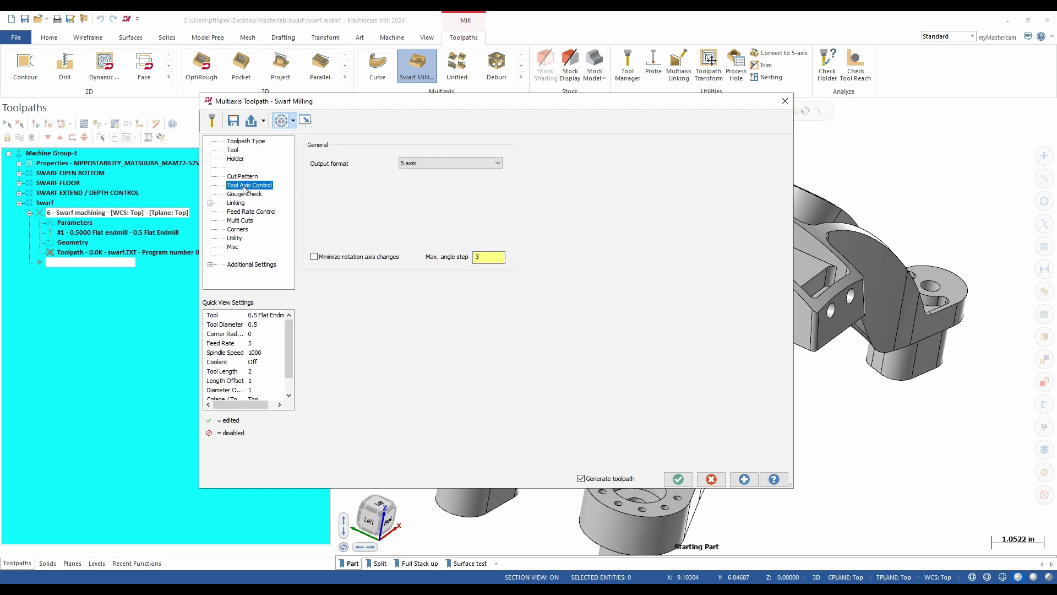
click(498, 164)
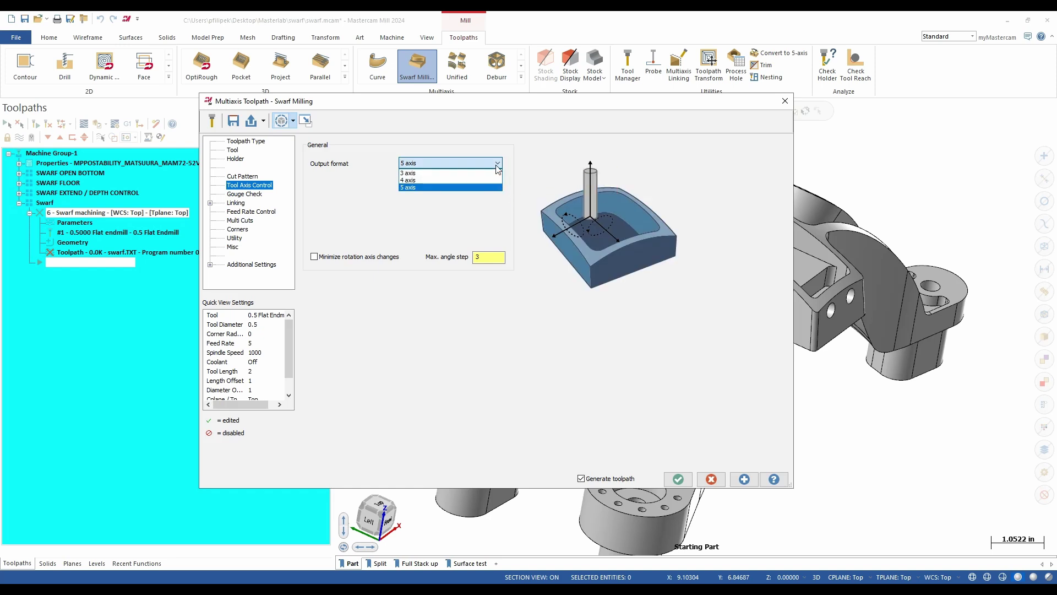
click(418, 173)
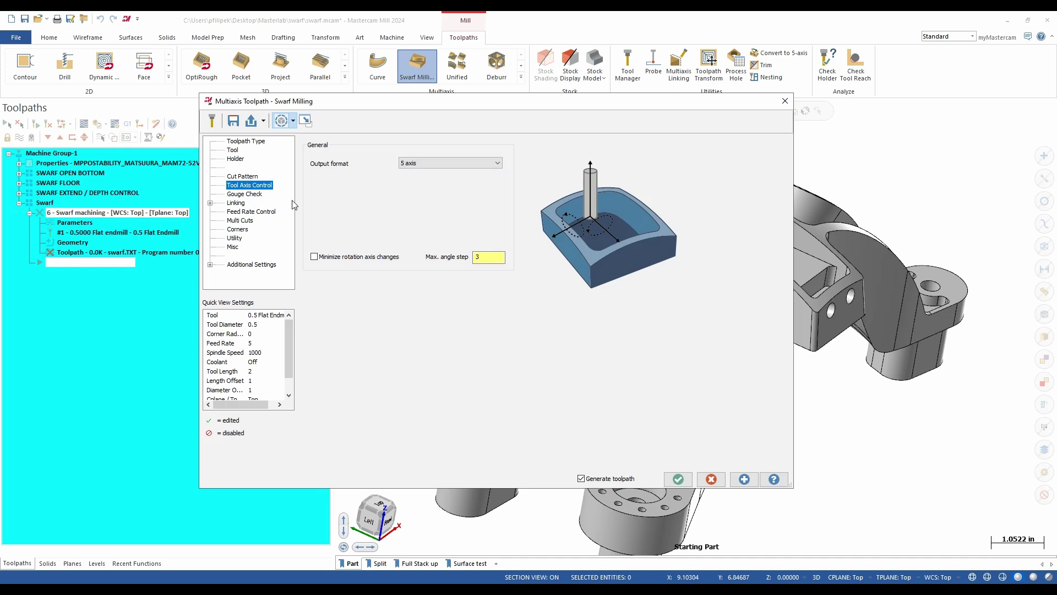
click(235, 203)
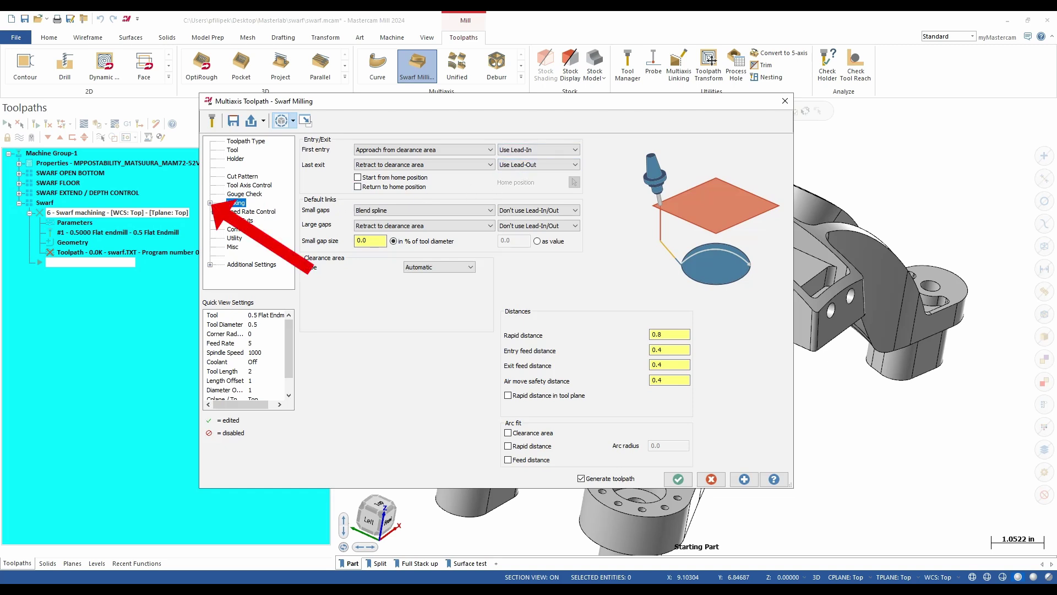
double_click(235, 204)
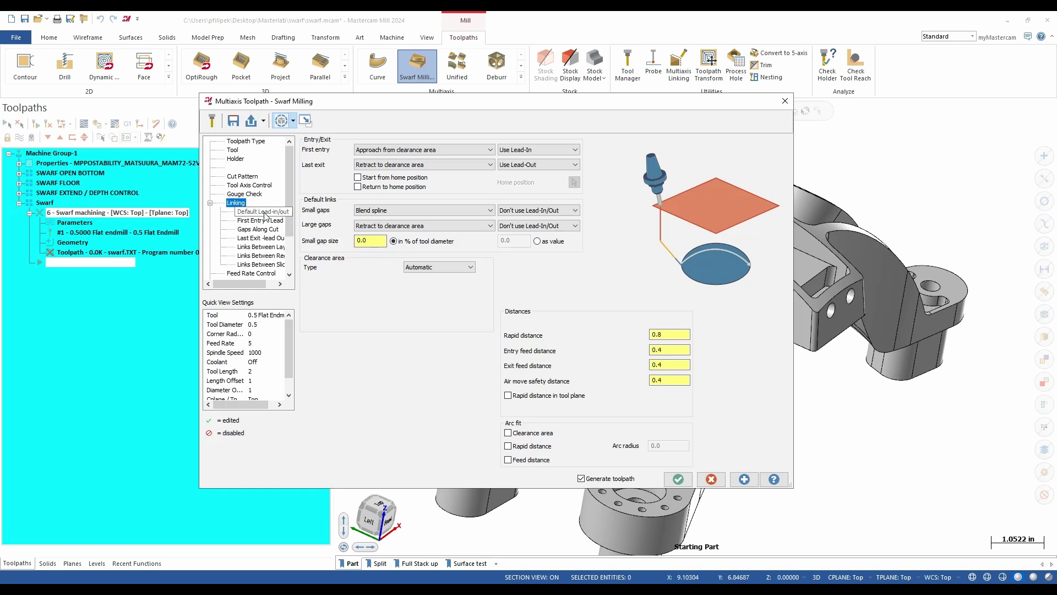
click(210, 204)
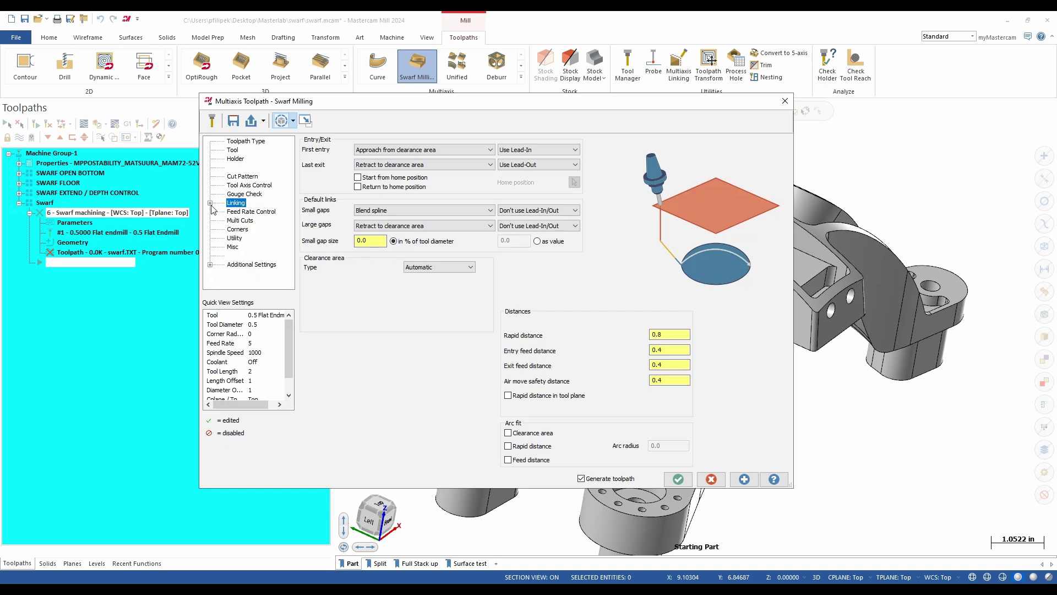
- Set the multi-cut tool shift to 0, constant for each slice, and generate the swarf toolpath
click(240, 221)
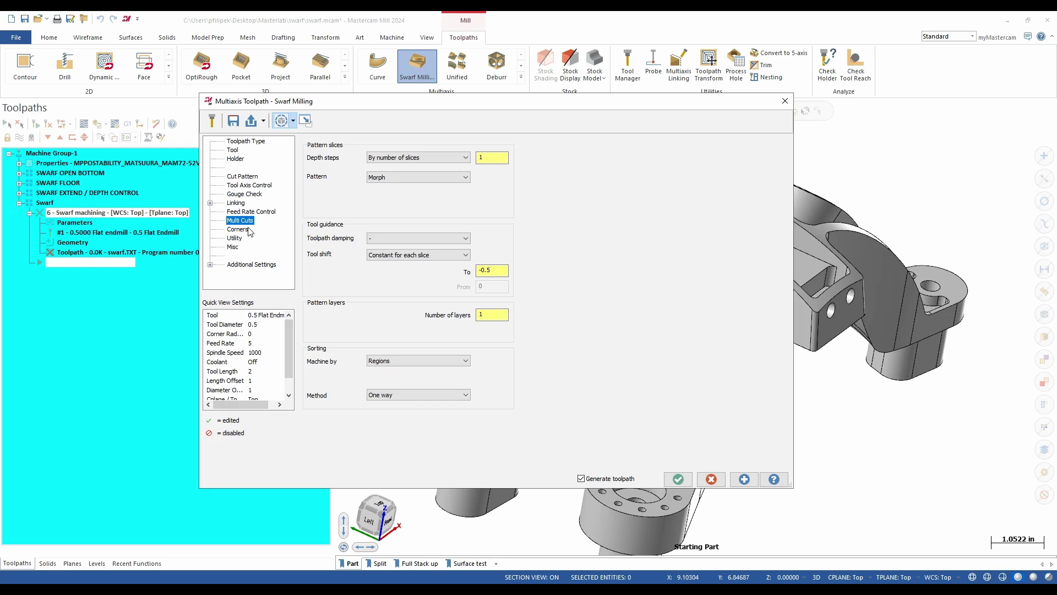
drag(492, 270, 474, 275)
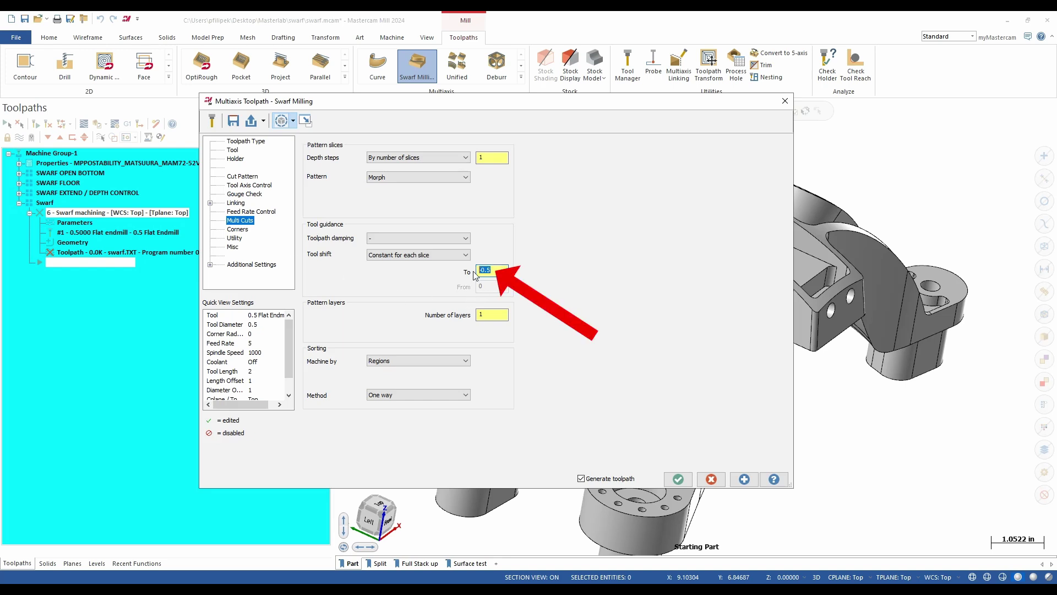
text(0)
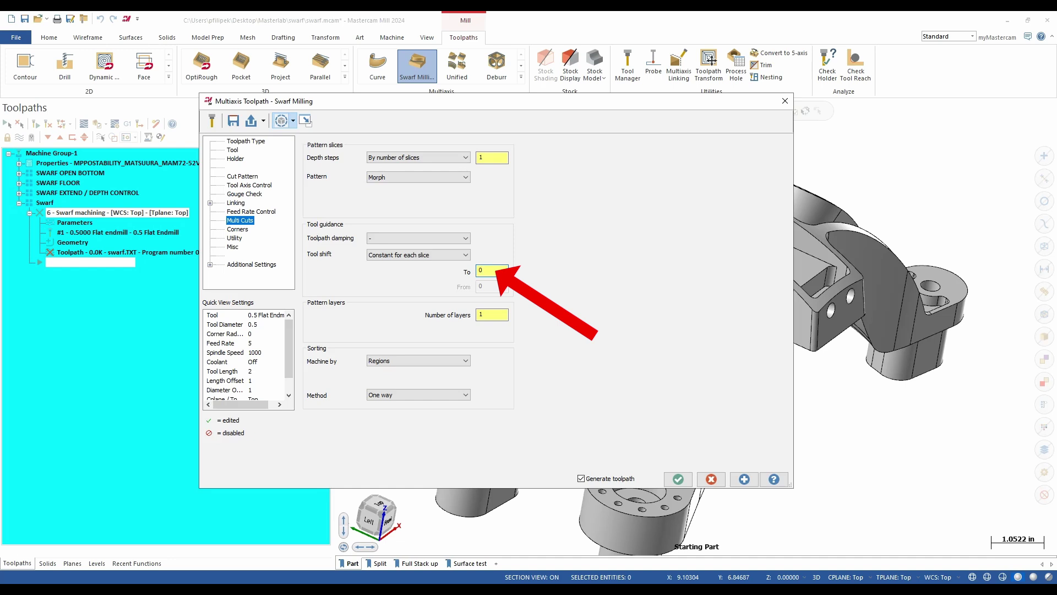
click(677, 479)
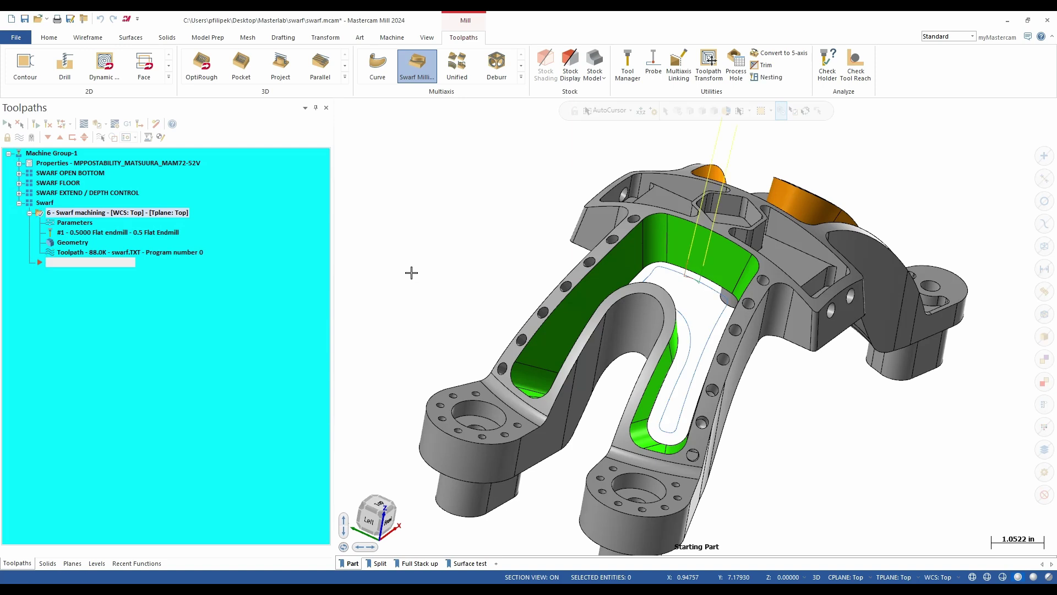
- Backplot the swarf toolpath and examine the tool's motion and tip depth along the green pocket walls
click(84, 123)
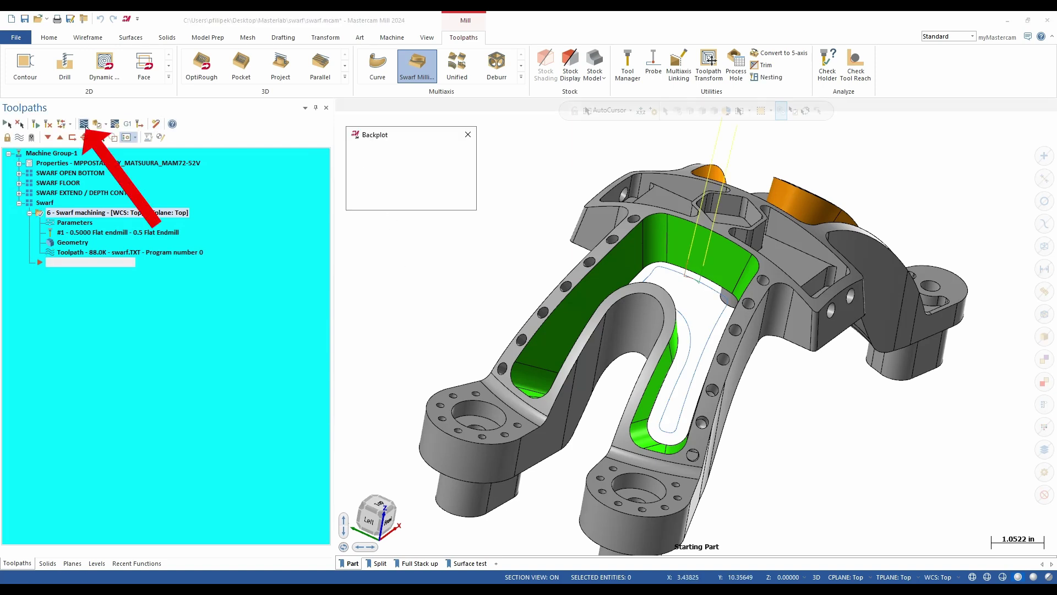
scroll(684, 297, up, 1)
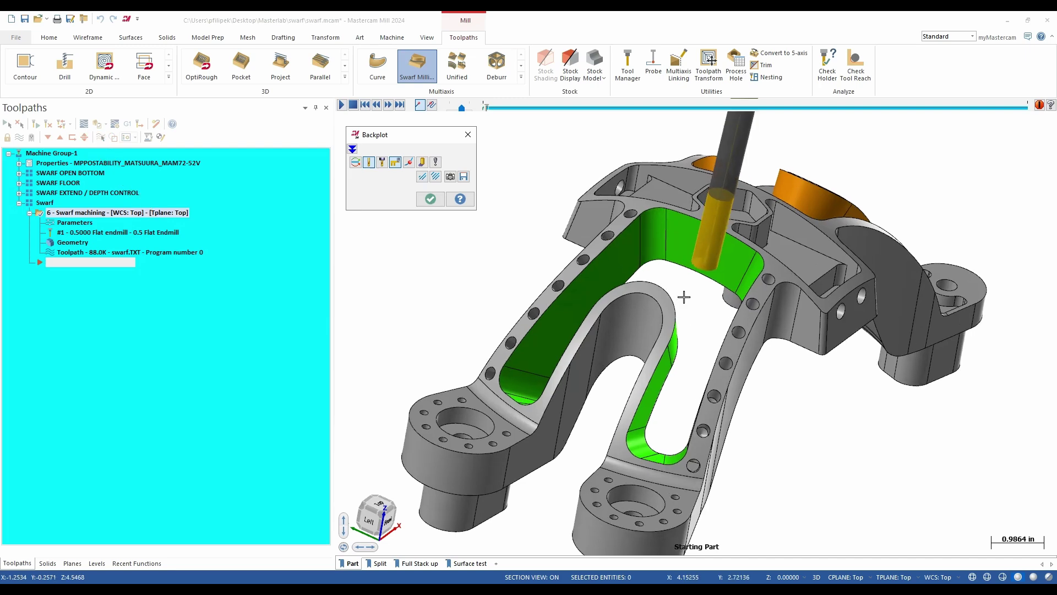
scroll(685, 295, up, 2)
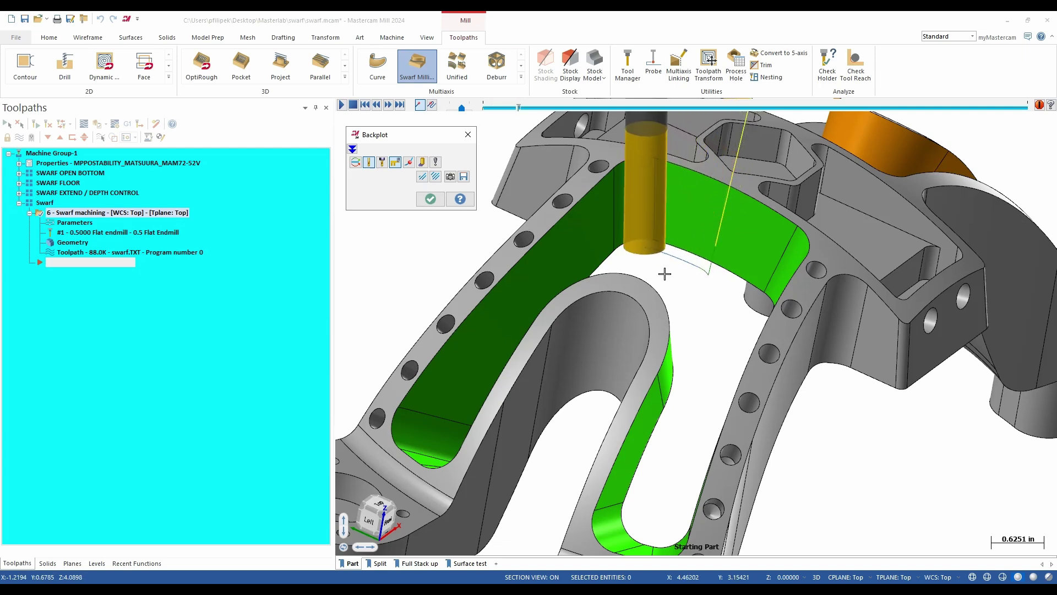
scroll(633, 330, down, 4)
scroll(628, 340, down, 1)
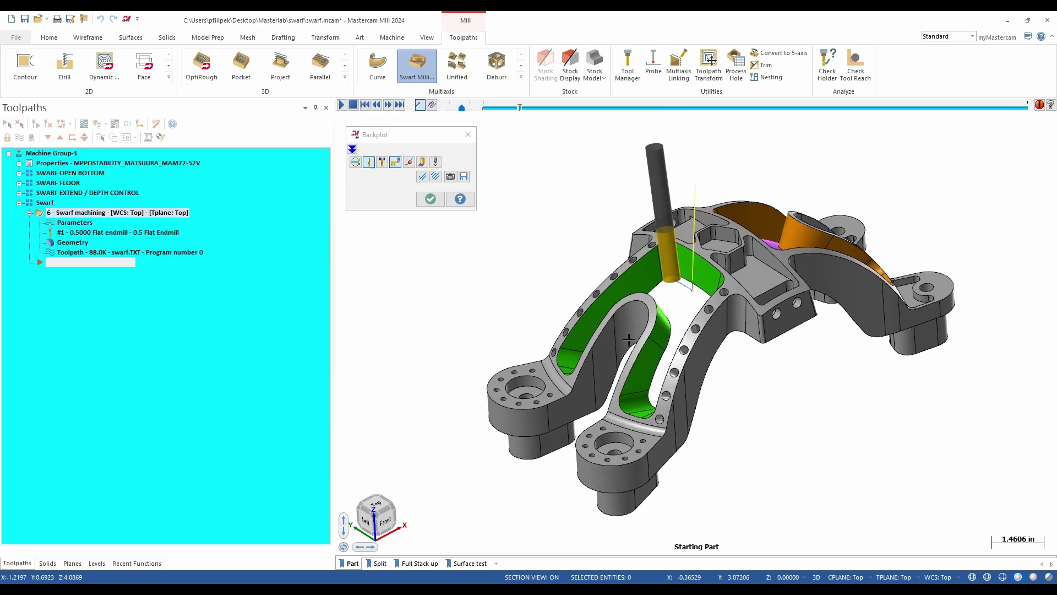
scroll(629, 340, up, 4)
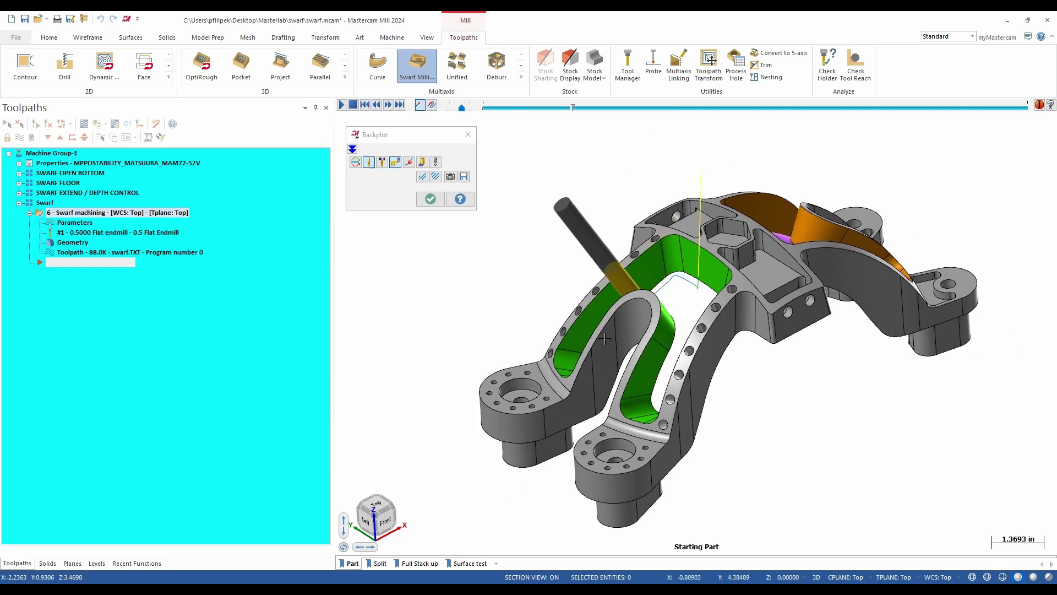
middle_drag(628, 340, 666, 368)
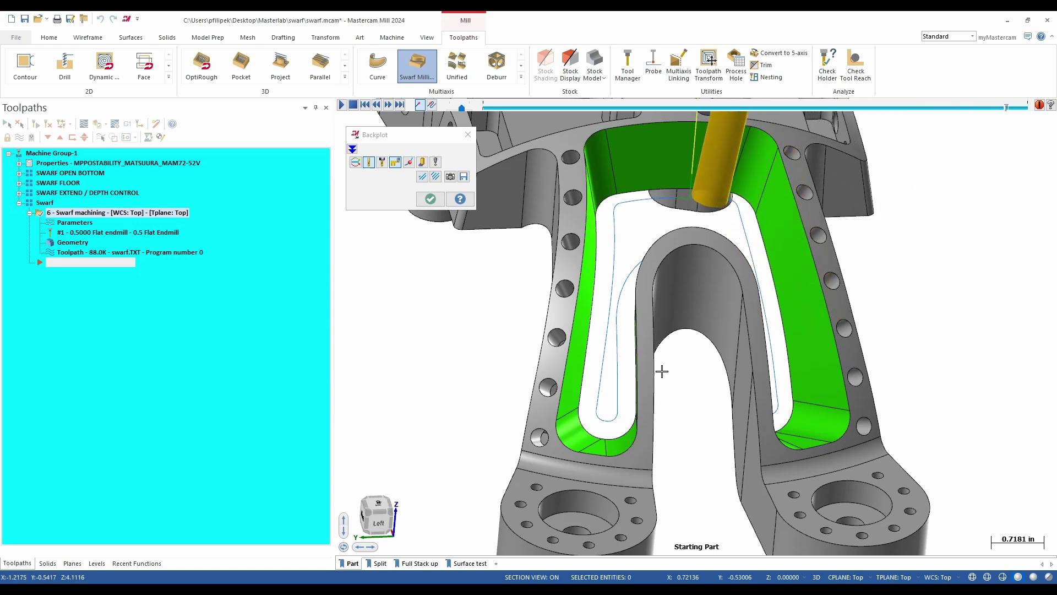
click(430, 200)
- Change the swarf operation's multi-cut tool shift to -.250 and regenerate the toolpath
middle_drag(455, 328, 511, 227)
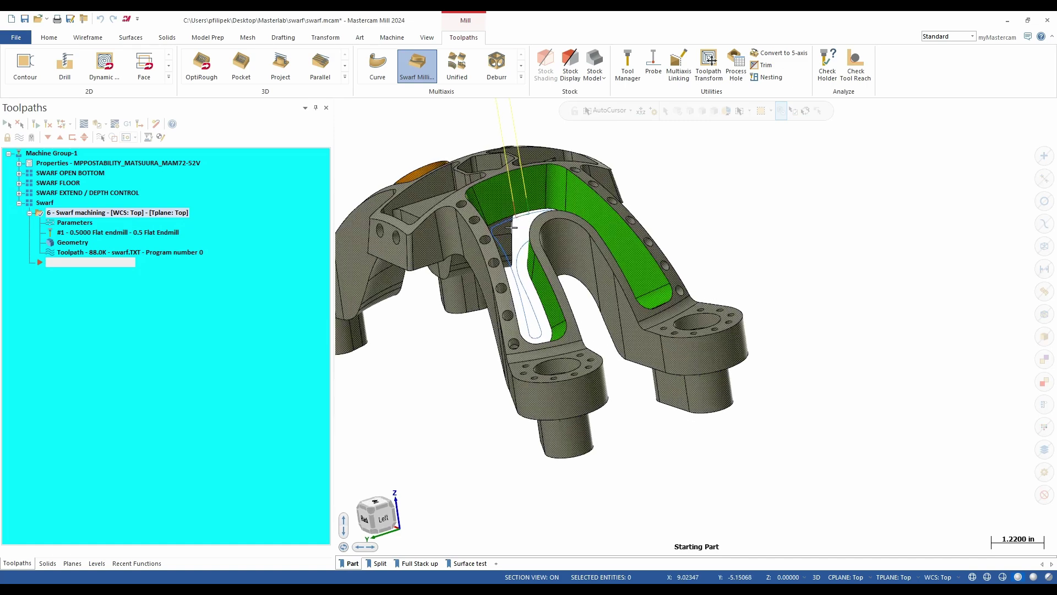
scroll(511, 227, up, 4)
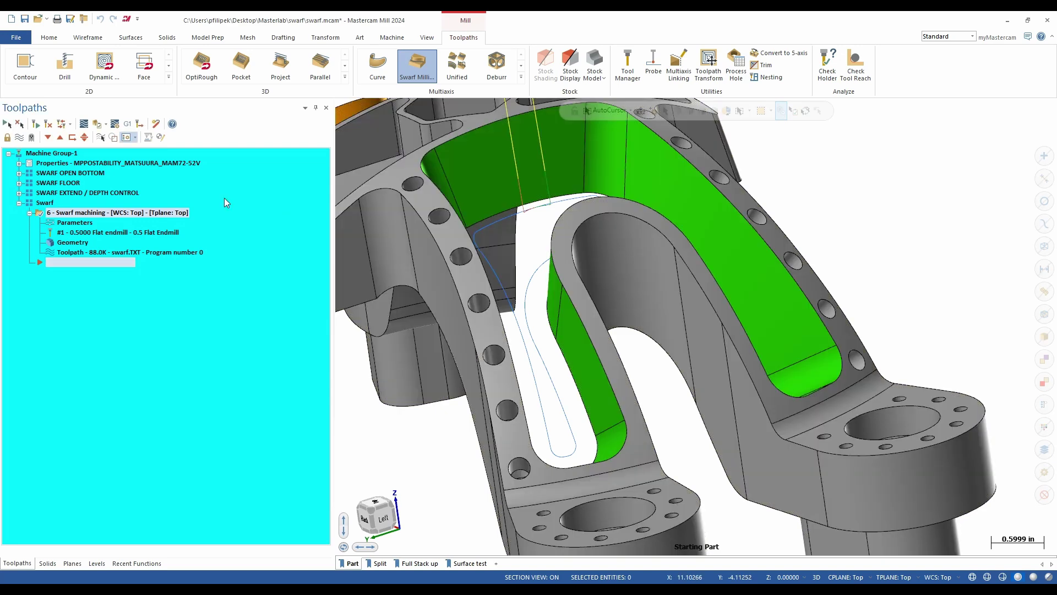
click(82, 221)
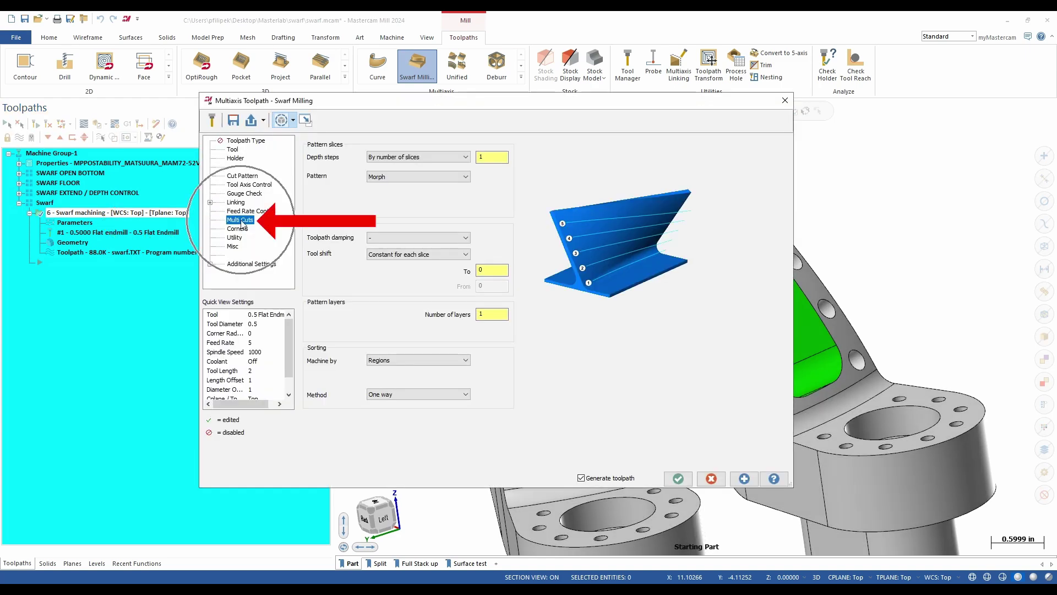
double_click(492, 269)
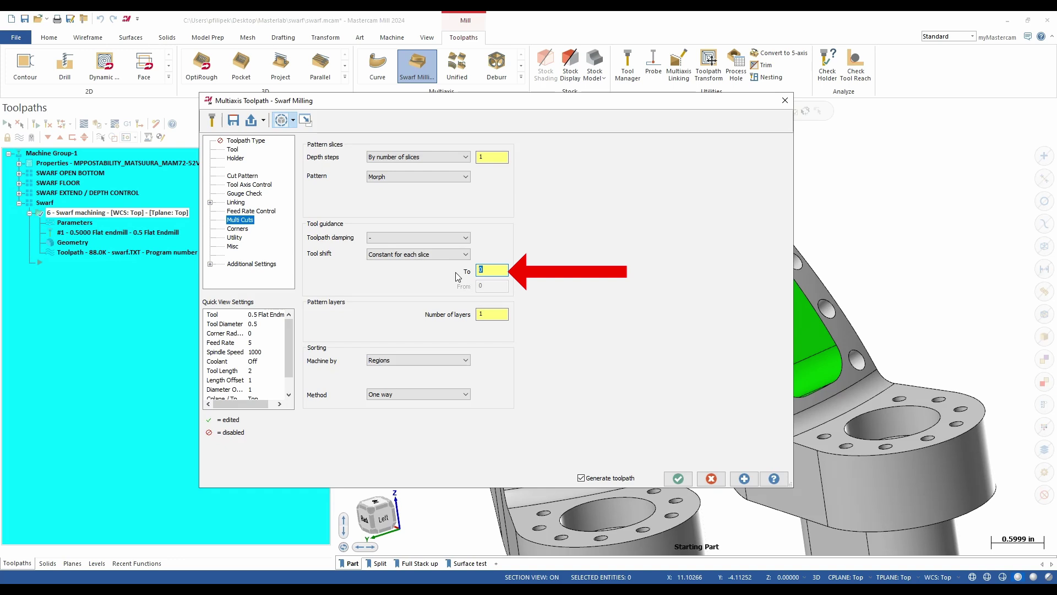
text(-.2)
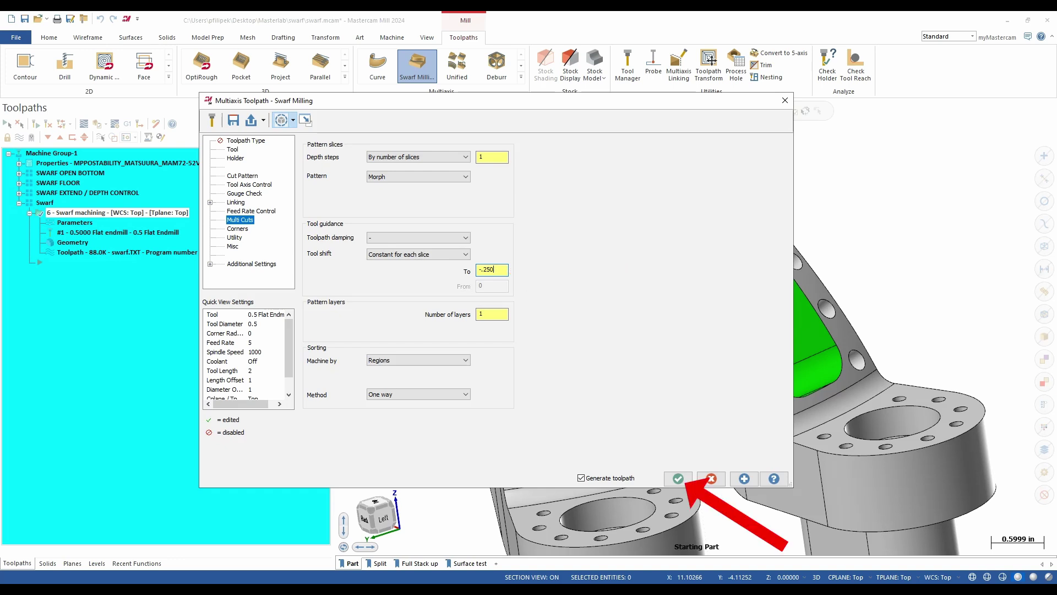
click(680, 477)
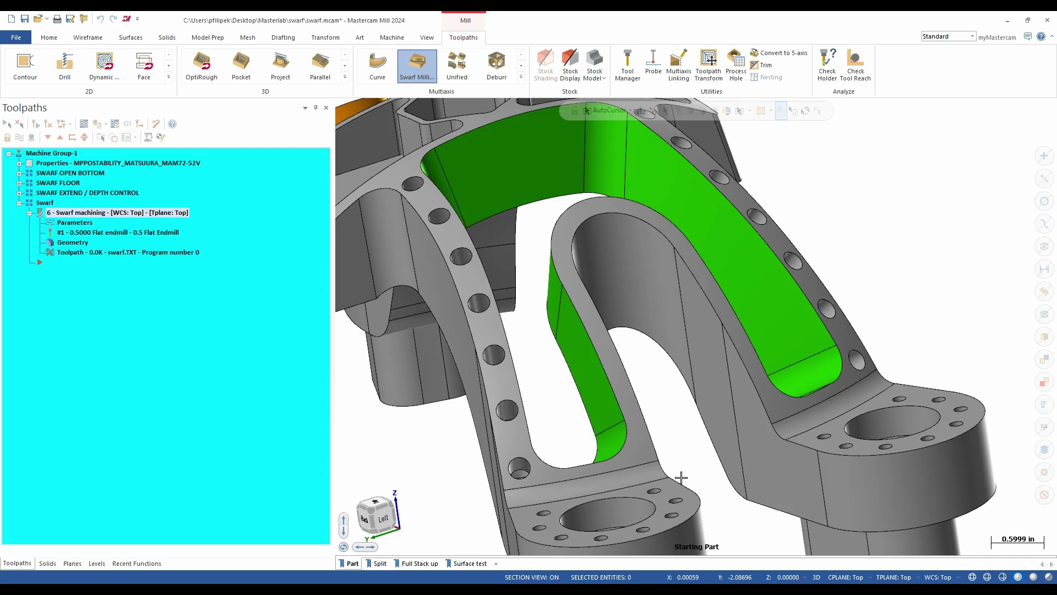
- Backplot the regenerated swarf toolpath and examine the tool tip's depth below the green open-bottom pocket walls
middle_drag(681, 477, 413, 184)
click(83, 123)
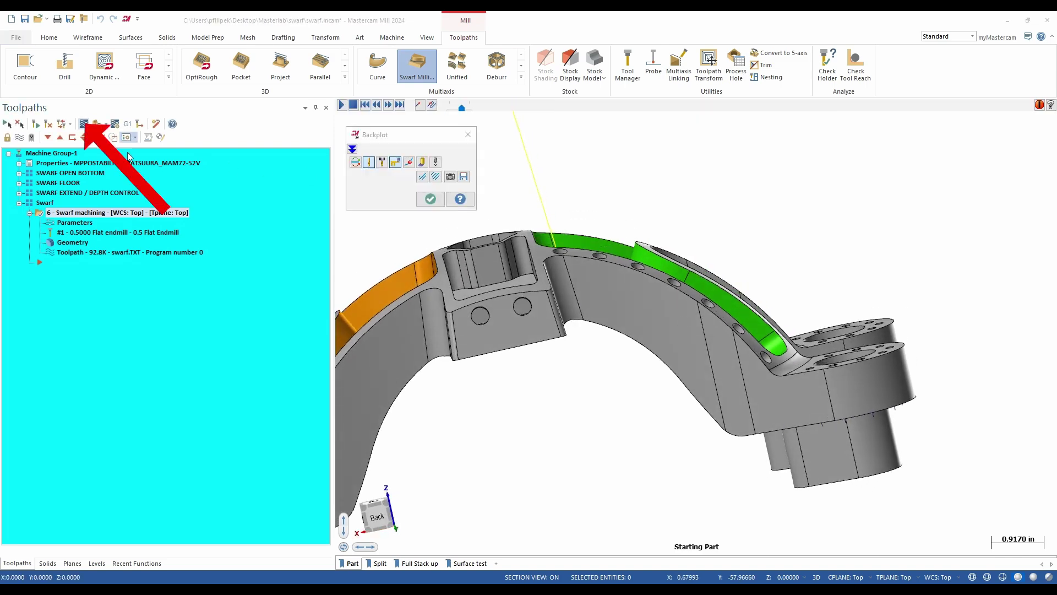
middle_drag(571, 332, 505, 354)
scroll(550, 316, up, 3)
scroll(505, 354, up, 5)
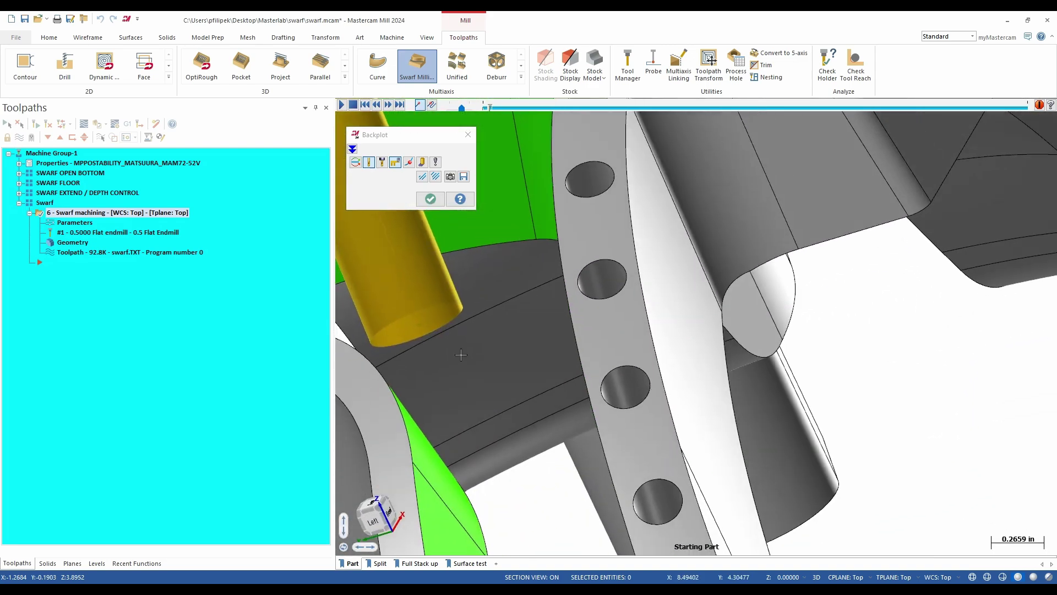
scroll(573, 319, down, 2)
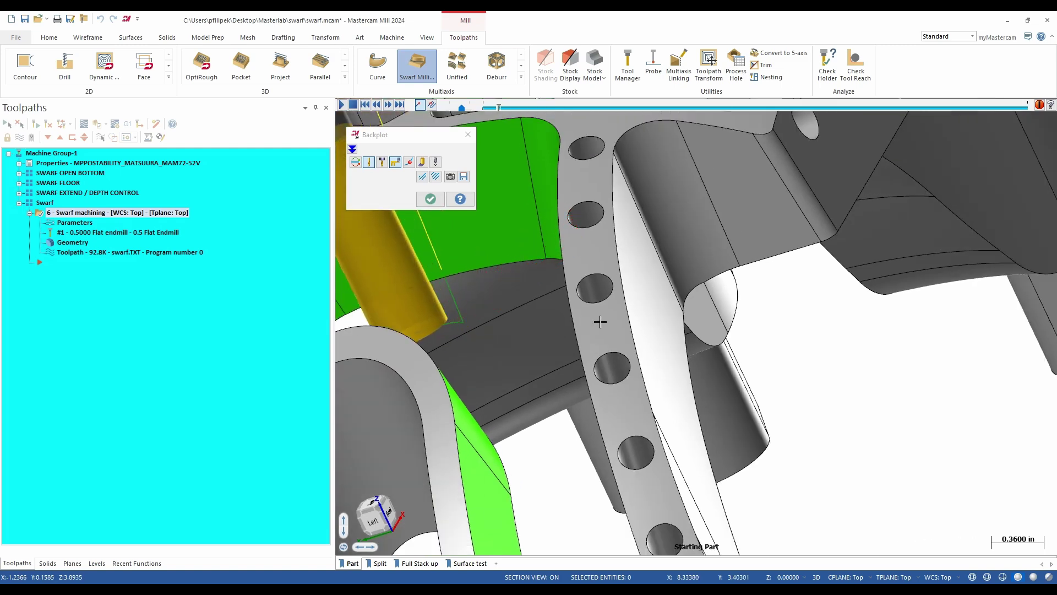
scroll(600, 322, down, 3)
middle_drag(601, 331, 606, 352)
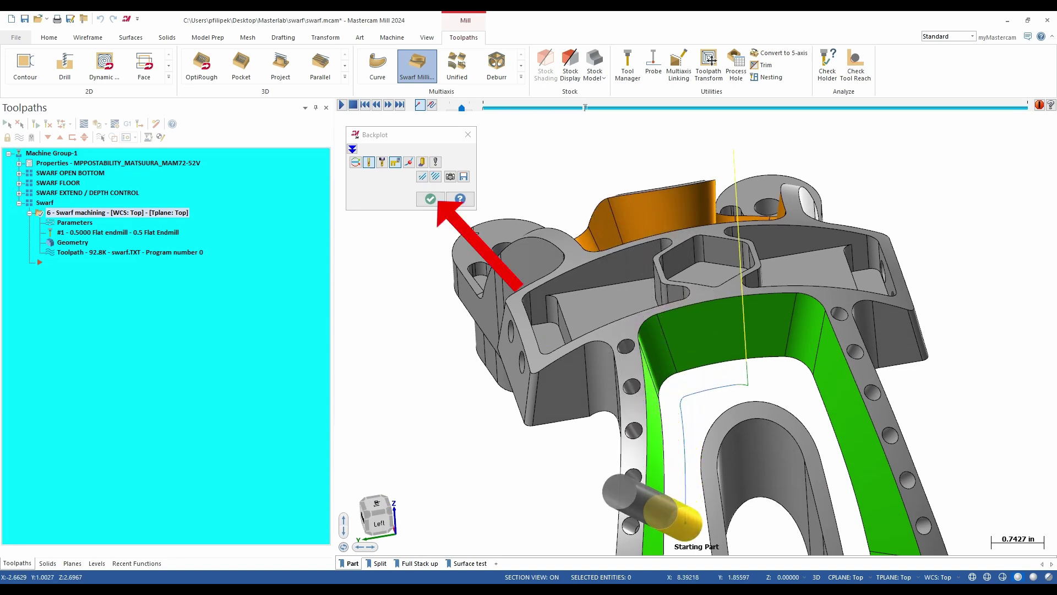
click(431, 199)
scroll(403, 290, down, 3)
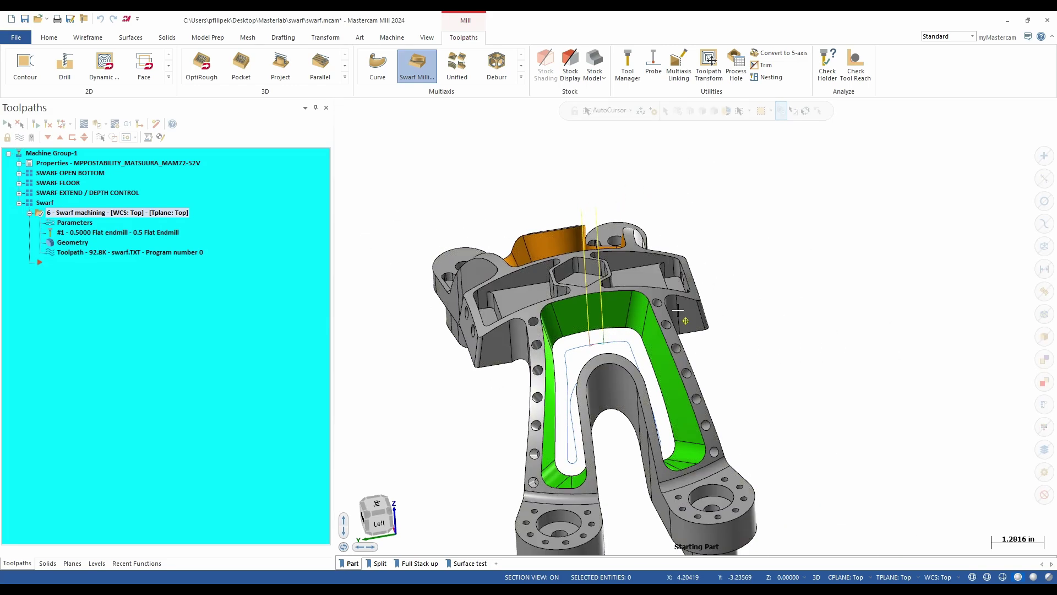
- Hide the display of the first swarf toolpath on the part
middle_drag(677, 310, 567, 363)
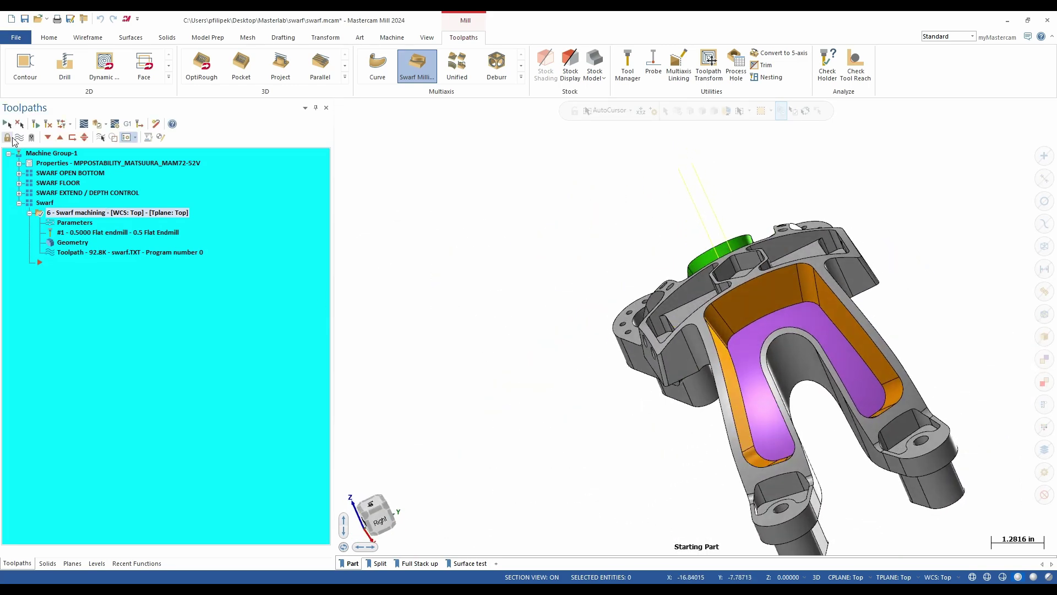
click(19, 137)
scroll(738, 355, up, 4)
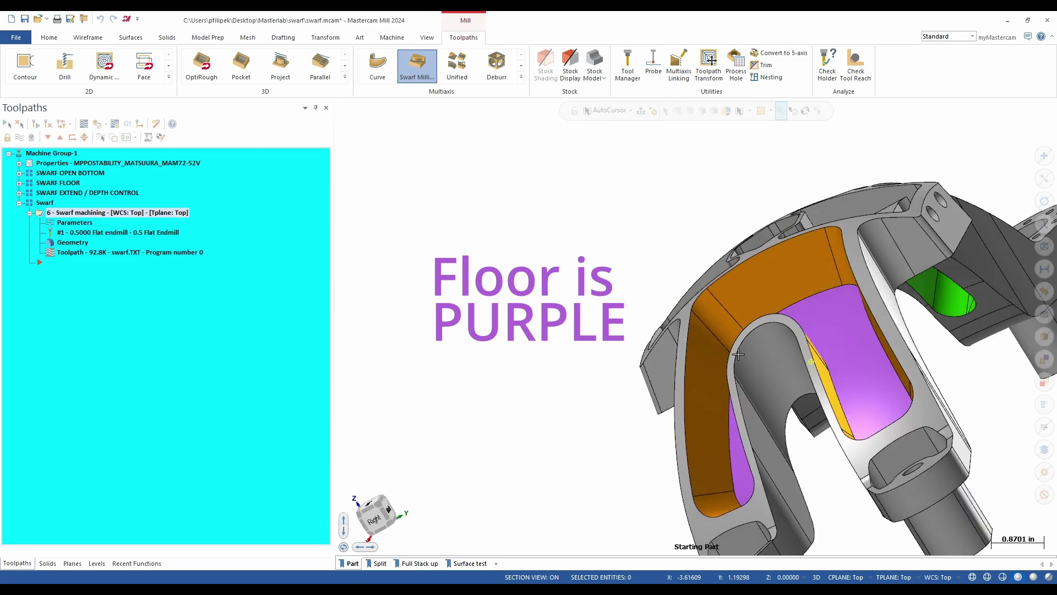
middle_drag(738, 355, 760, 413)
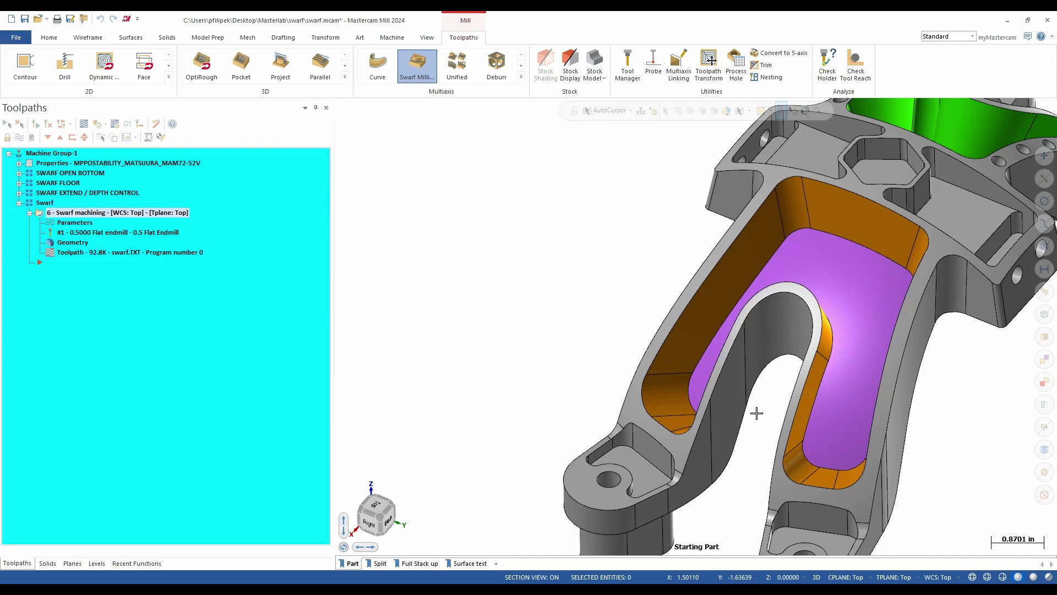
- Create a second Swarf Milling operation and select all tangent wall faces of the closed-floor pocket as swarf geometry
click(426, 70)
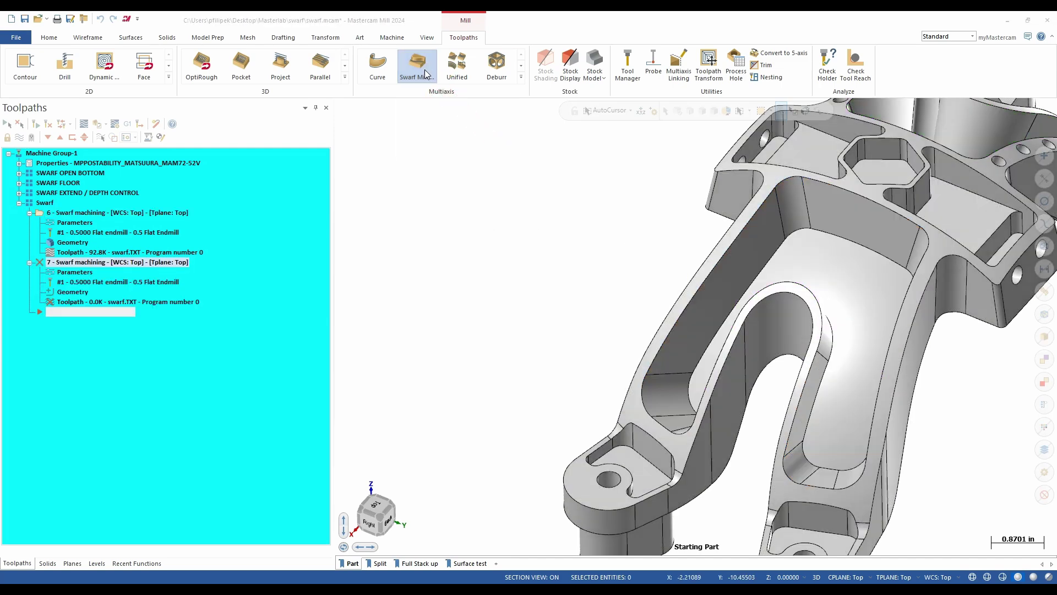
click(249, 176)
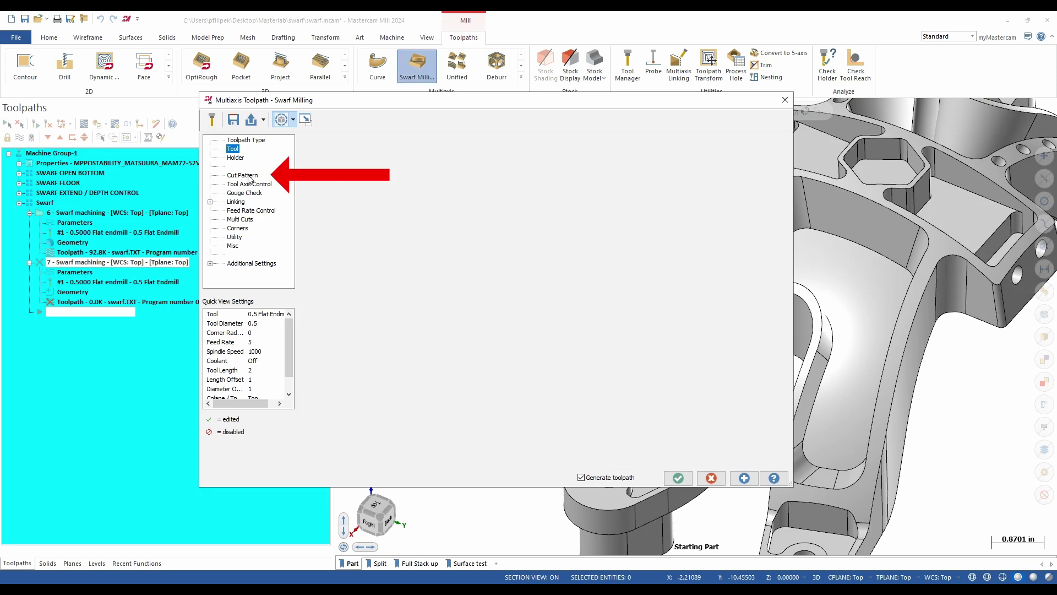
click(249, 176)
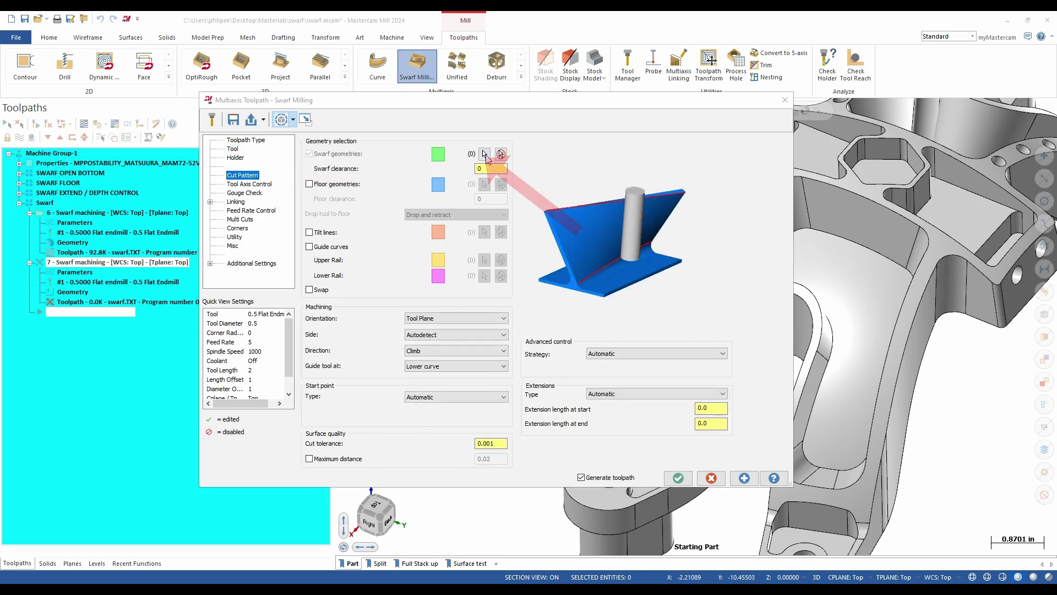
click(485, 154)
scroll(873, 230, up, 2)
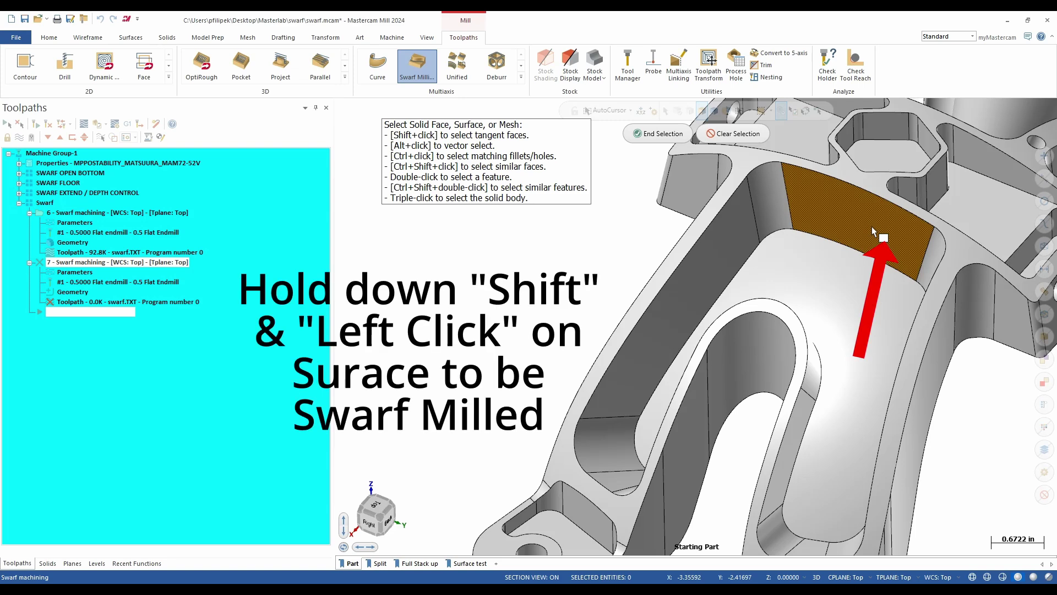
shift+click(872, 230)
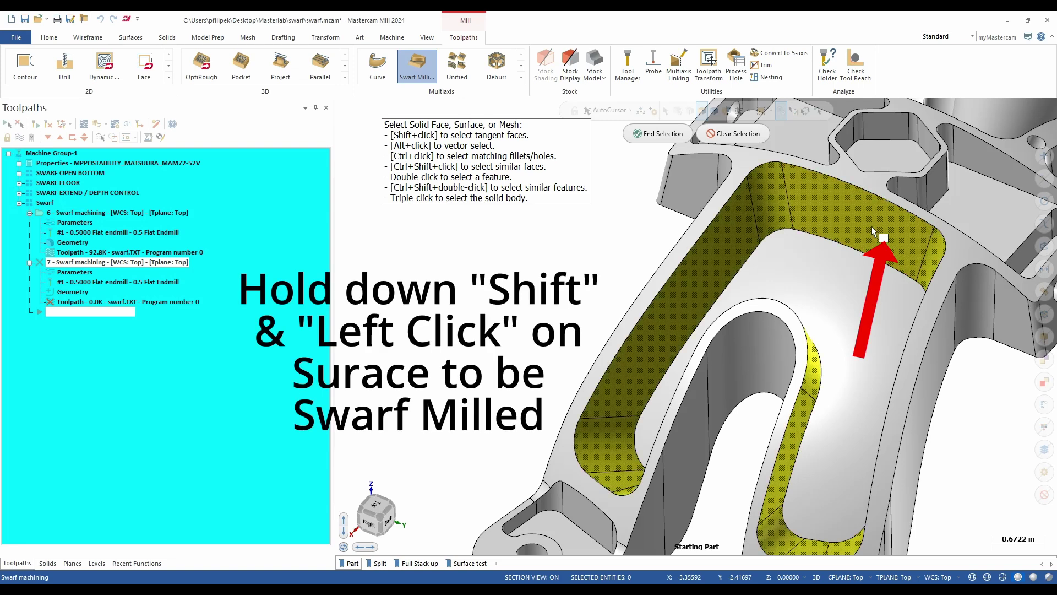
click(661, 133)
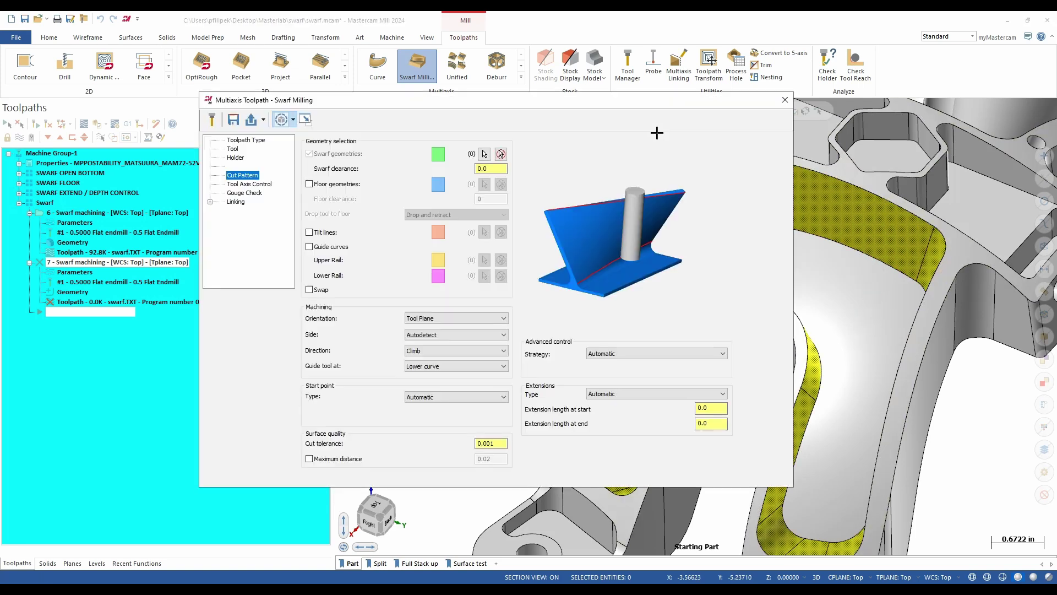
- Enable floor geometries for the new swarf operation and select the pocket's floor face
click(309, 184)
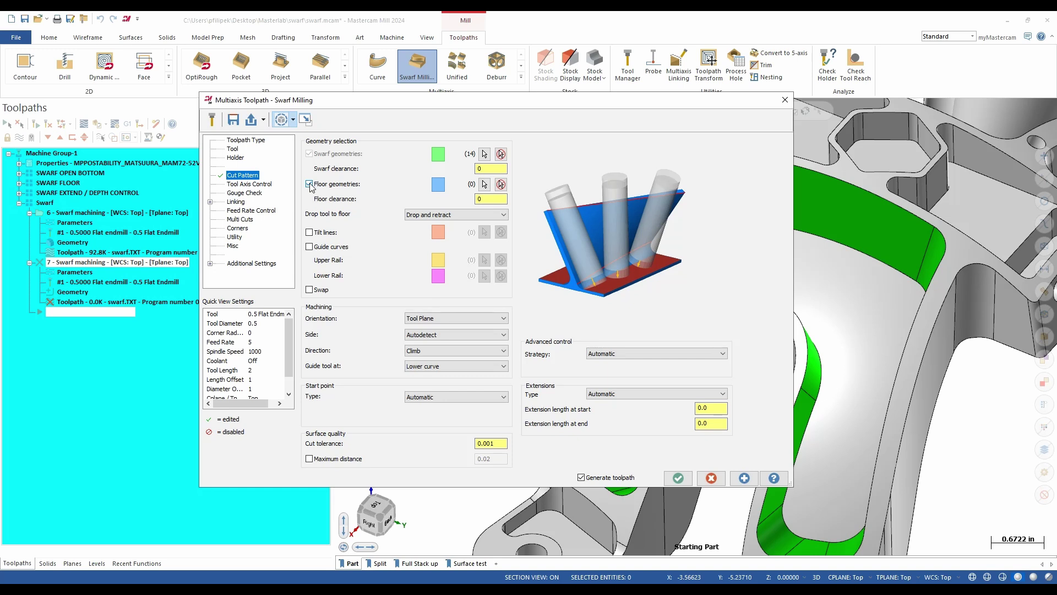
click(485, 184)
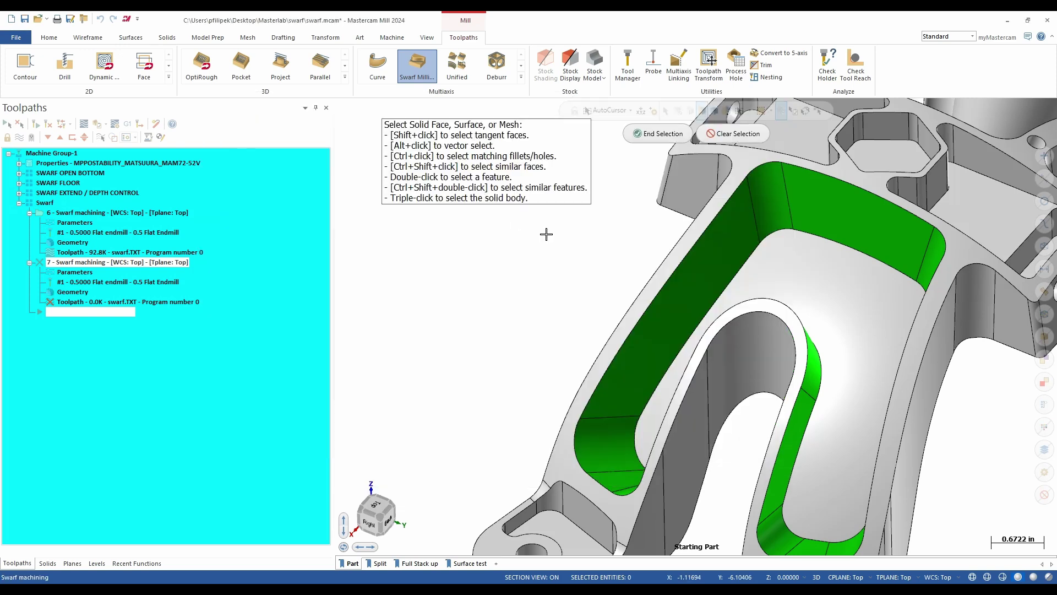
shift+click(828, 293)
click(639, 133)
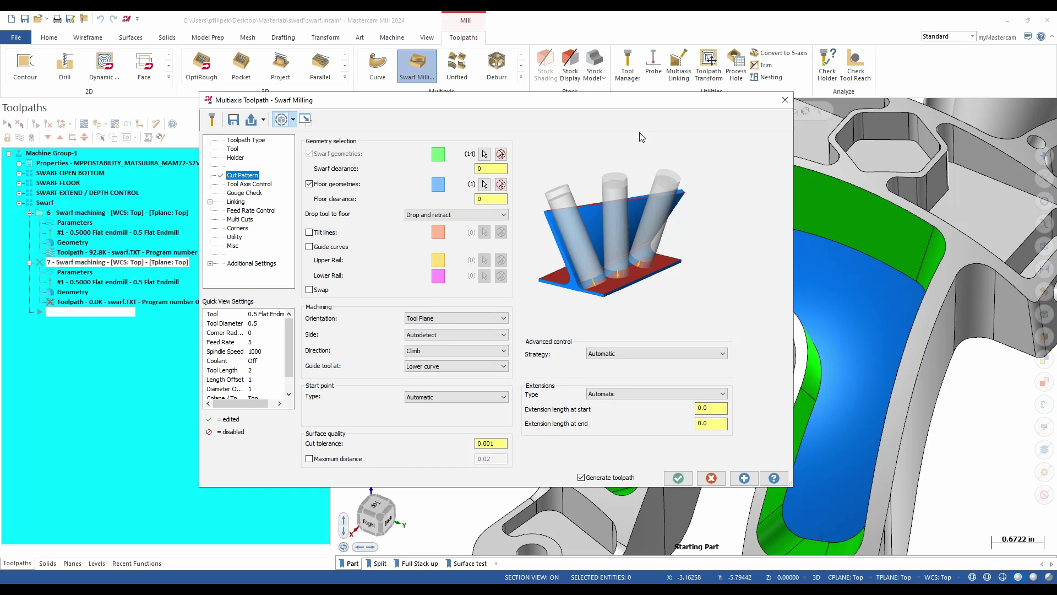
- Switch the drop-tool-to-floor option to Retract only and back to Drop and retract
click(500, 215)
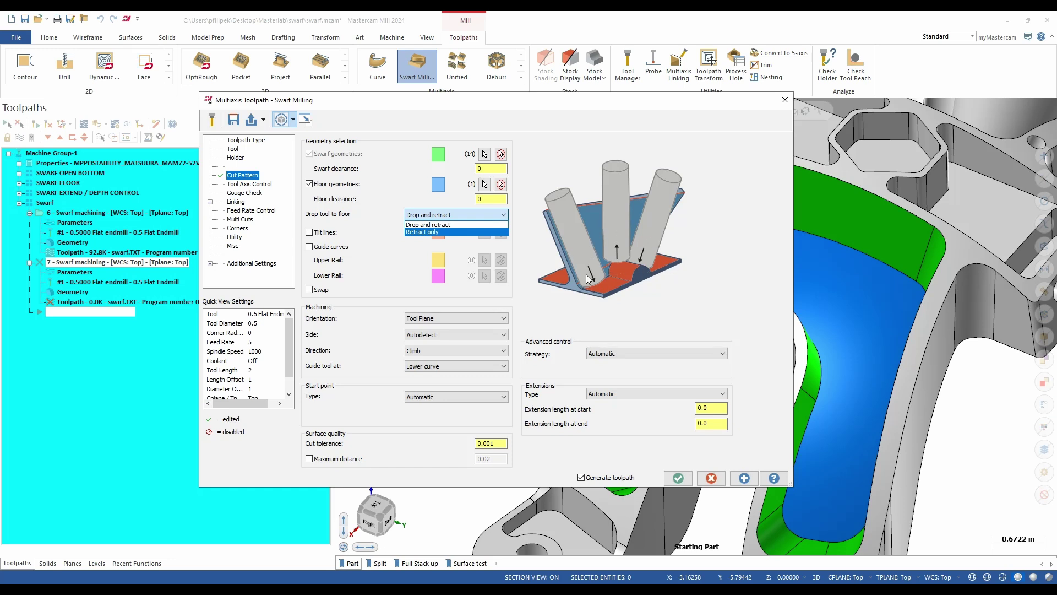
click(424, 232)
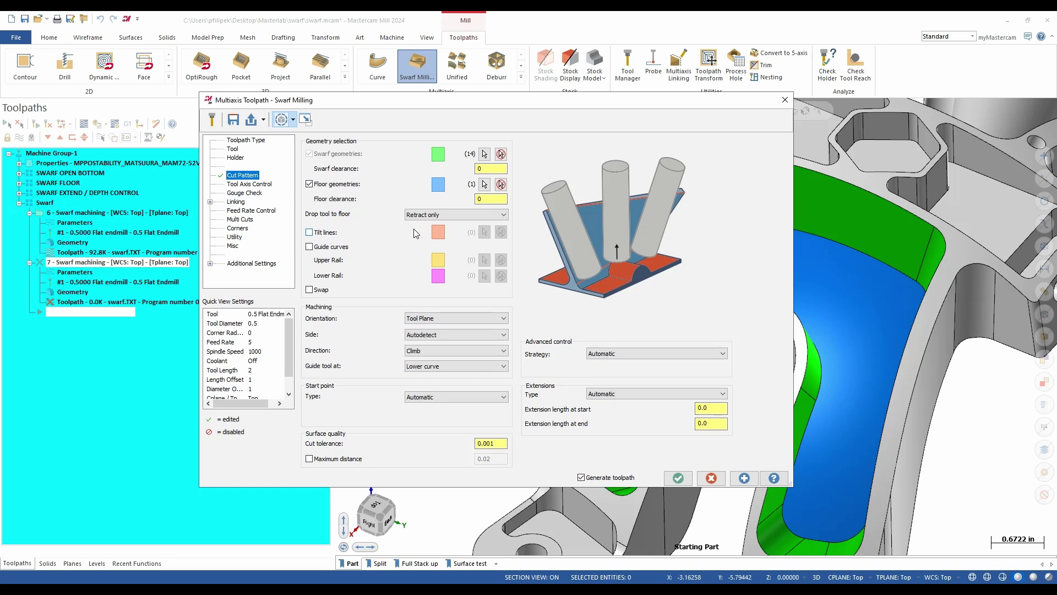
click(444, 215)
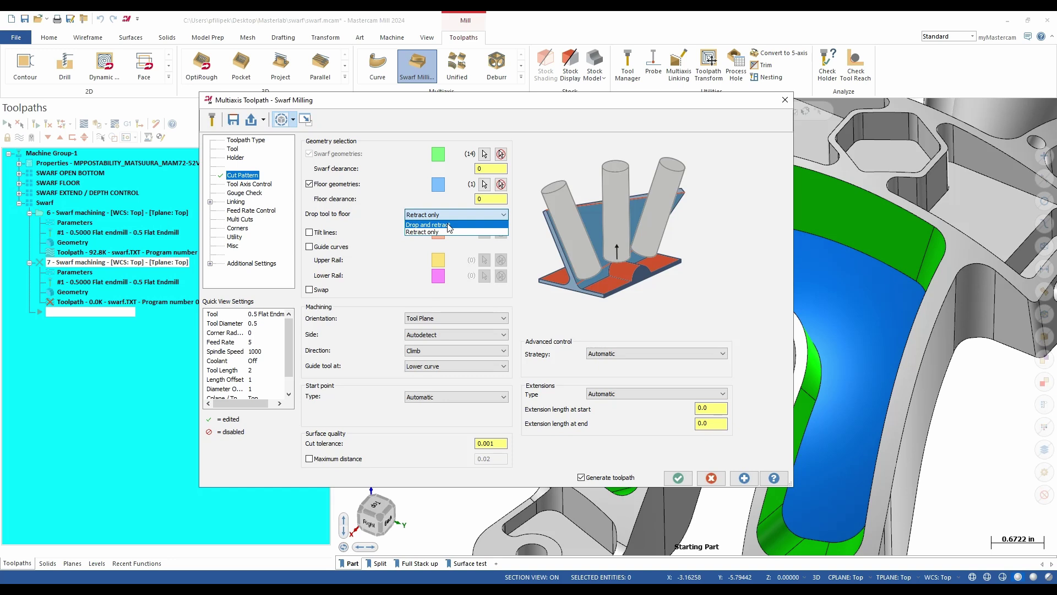
click(449, 225)
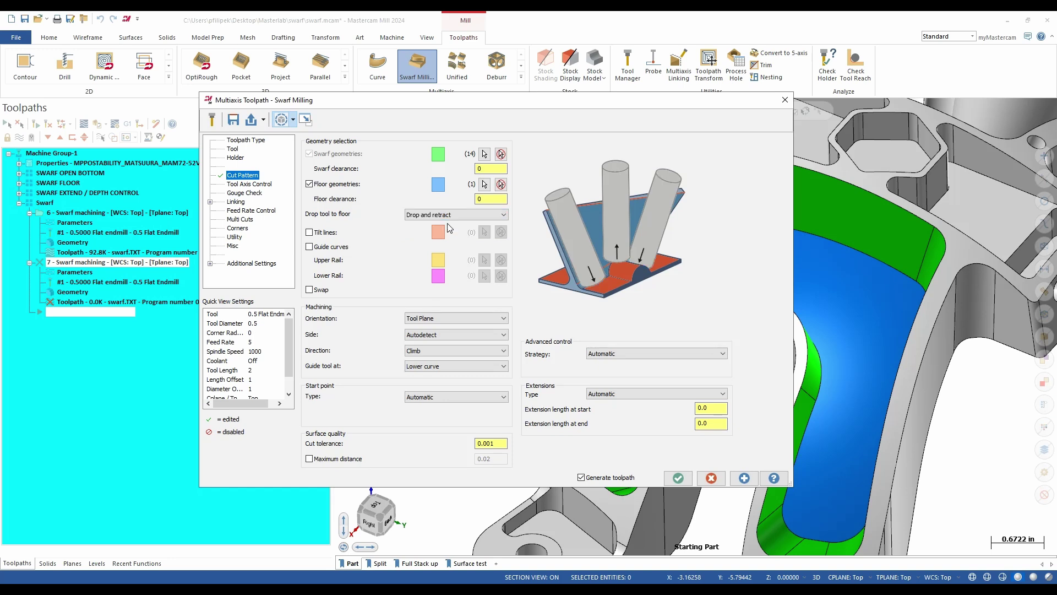
- Set the second operation's multi-cut tool shift to 0 and generate the swarf toolpath
click(253, 185)
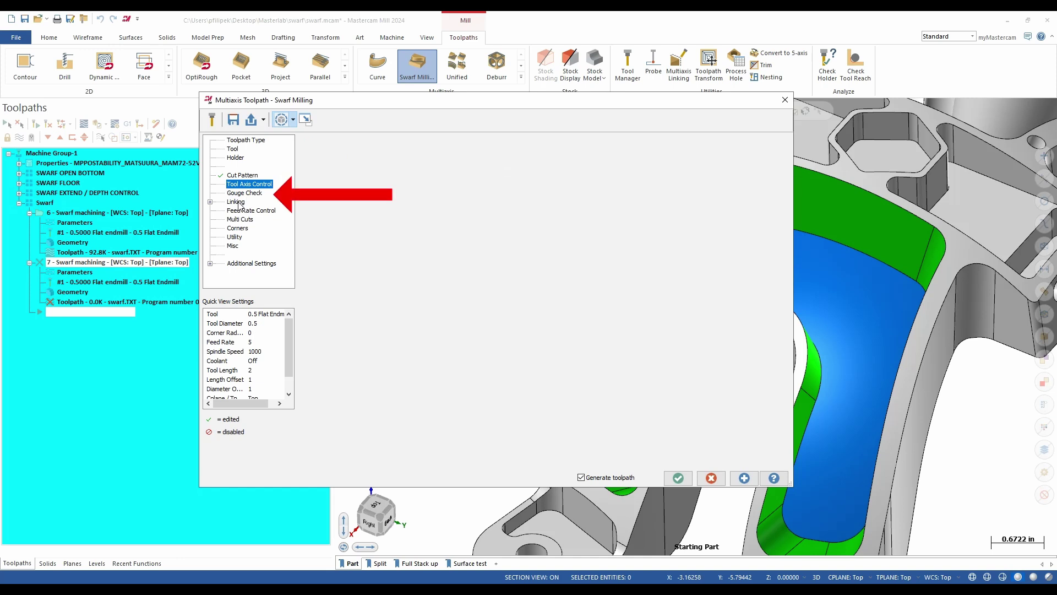
click(237, 202)
click(239, 220)
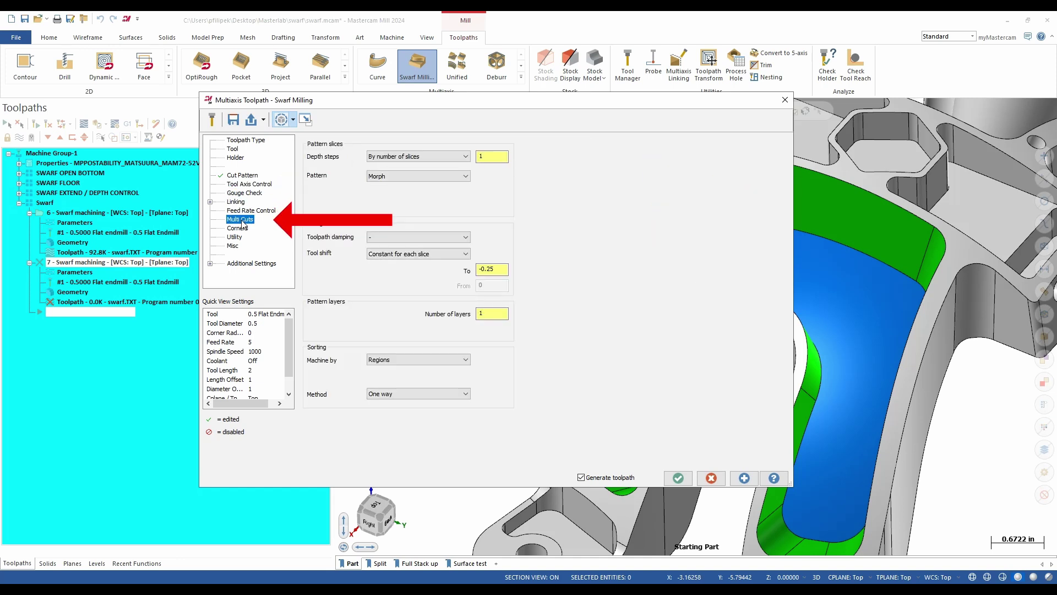
double_click(500, 268)
text(0)
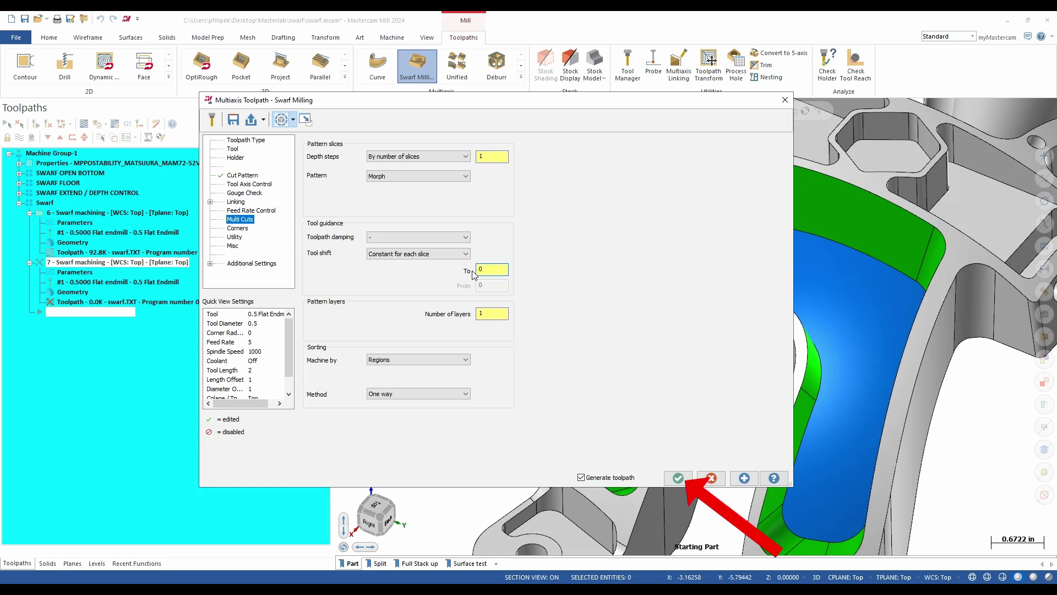
click(679, 478)
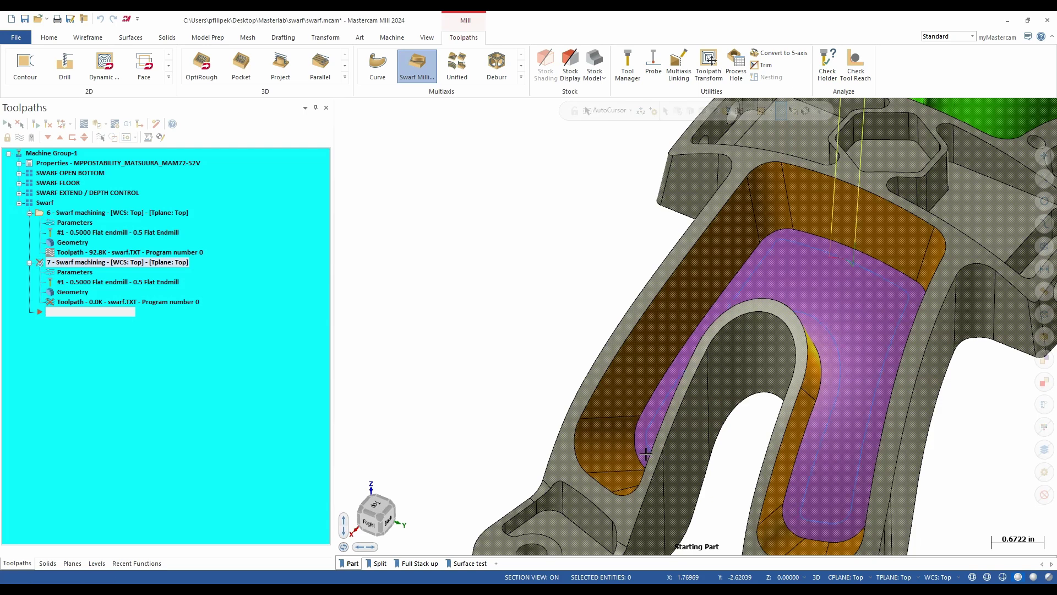
- Backplot the second swarf toolpath and examine how the tool follows the orange walls along the purple floor
middle_drag(547, 352, 617, 330)
click(84, 123)
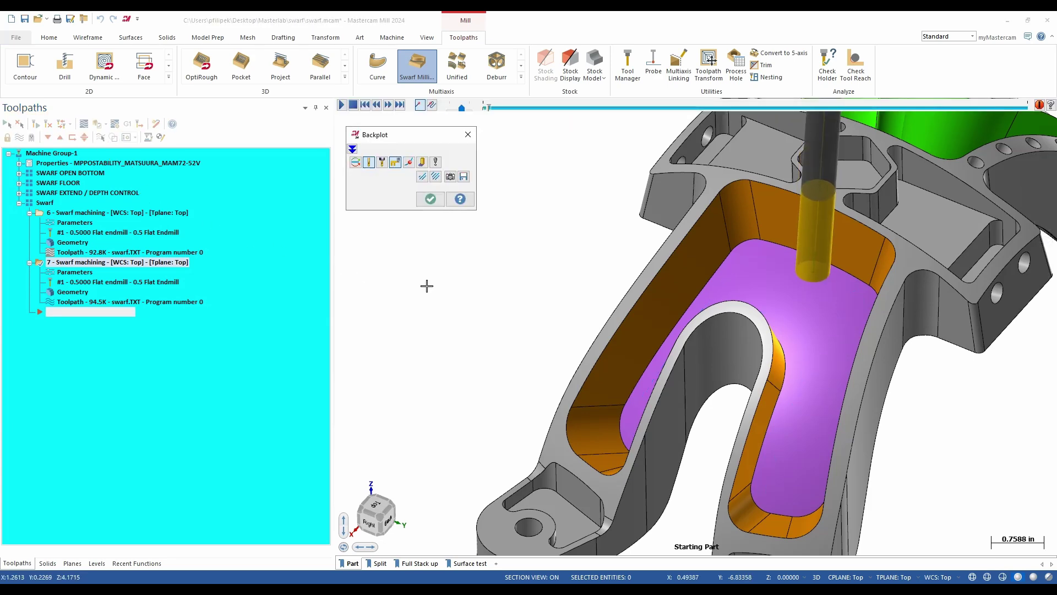
middle_drag(680, 294, 779, 269)
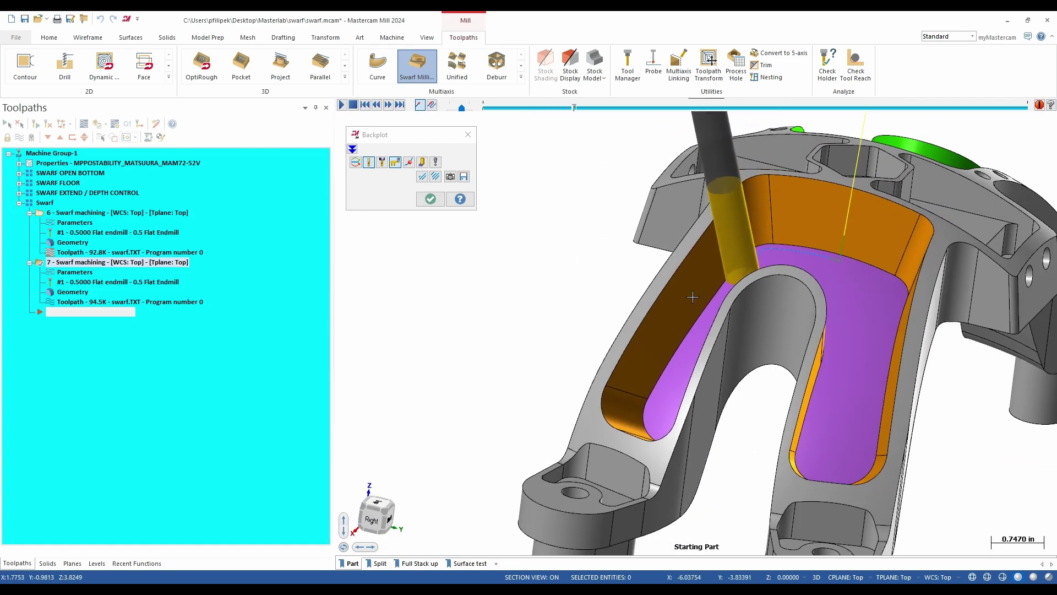
key(alt+3)
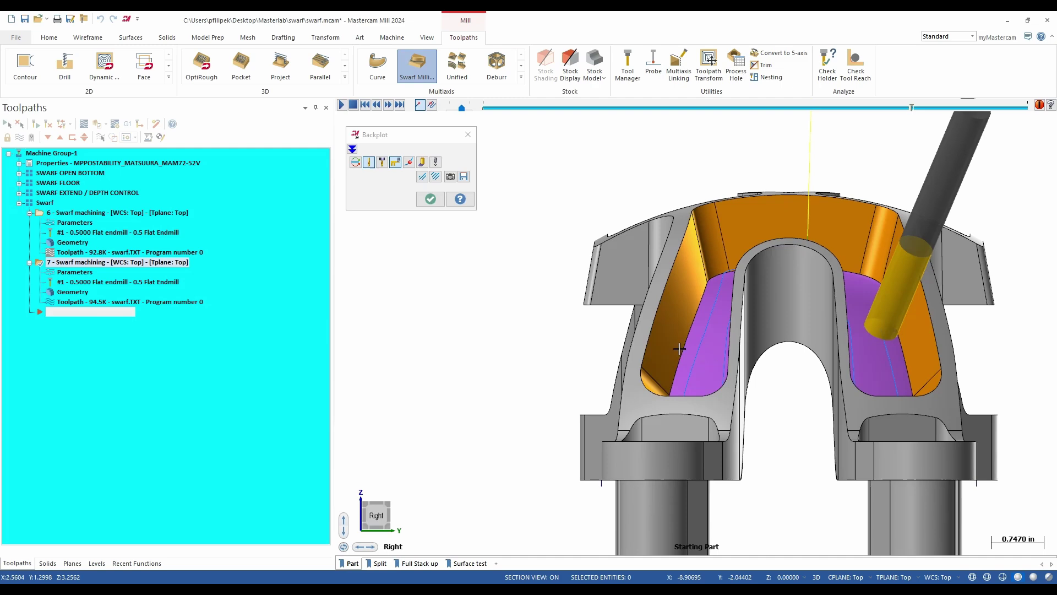
key(alt+7)
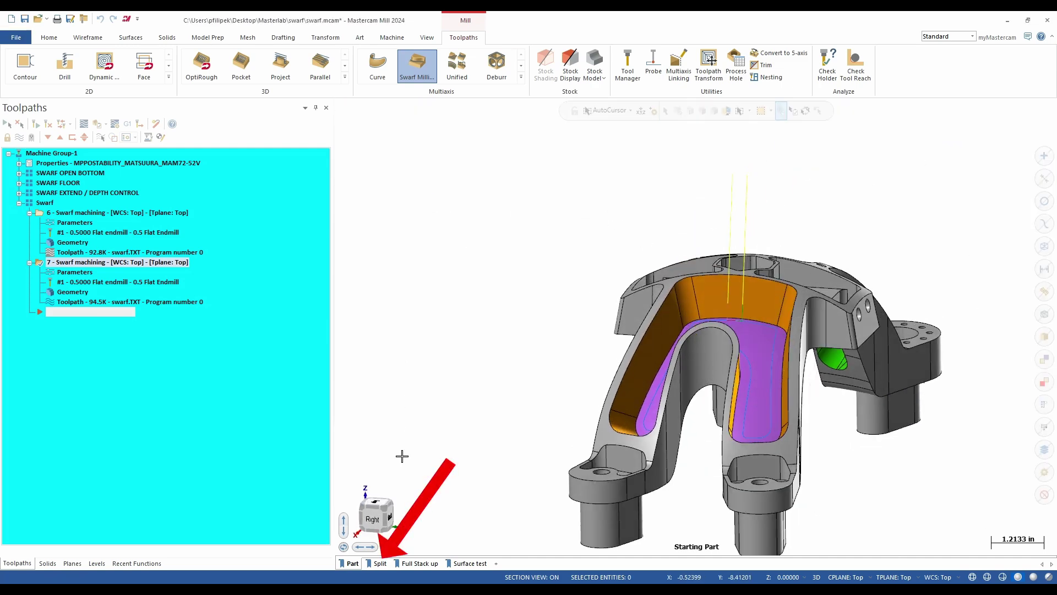
- Create a Swarf Milling operation on the split solid, selecting the tangent inner walls of its open end as swarf geometries and disabling floor geometries
click(380, 563)
middle_drag(625, 380, 851, 365)
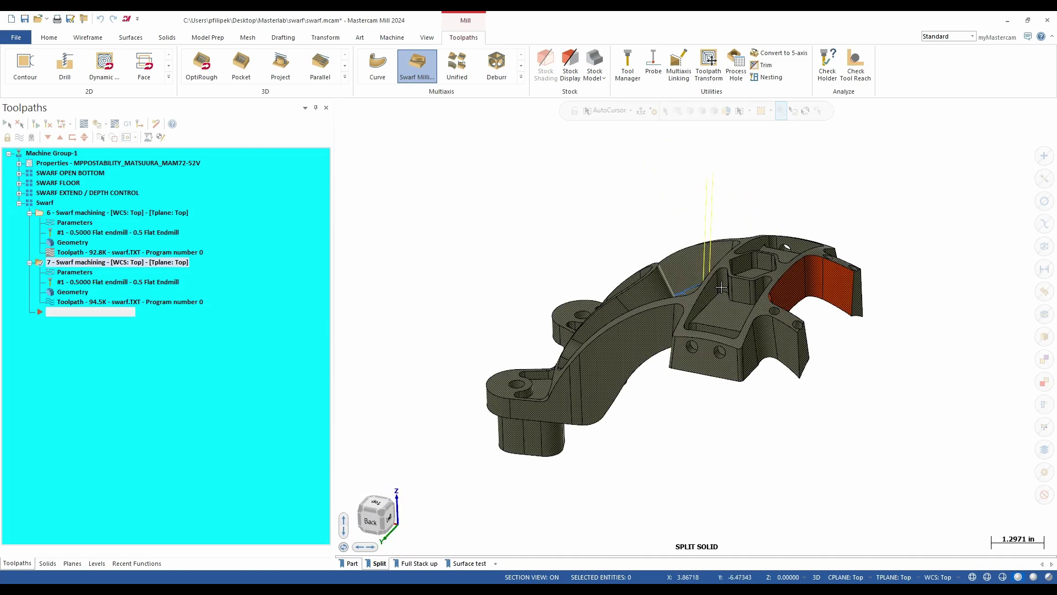
click(419, 70)
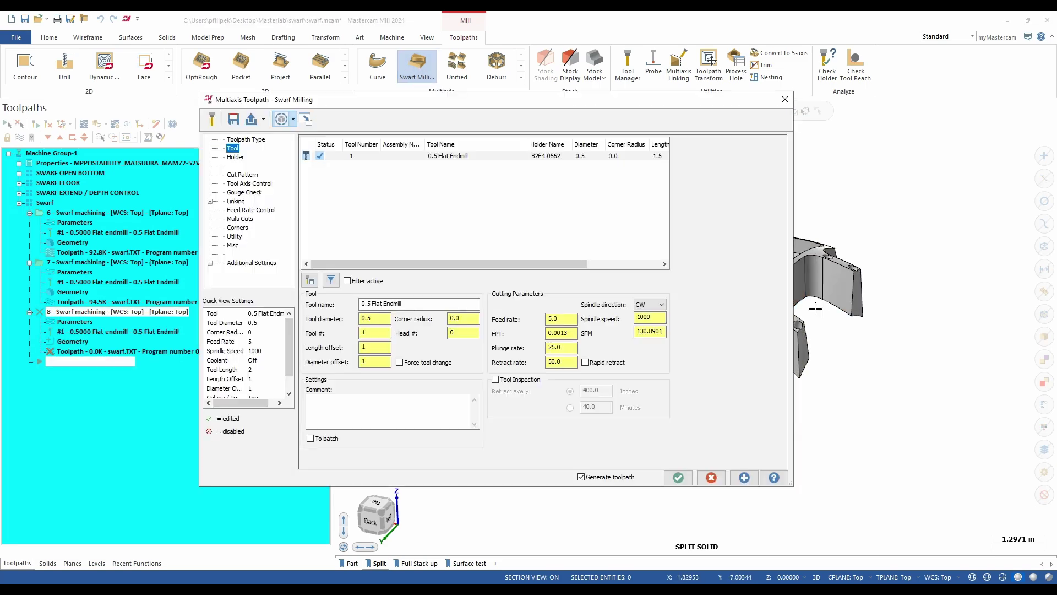
click(242, 174)
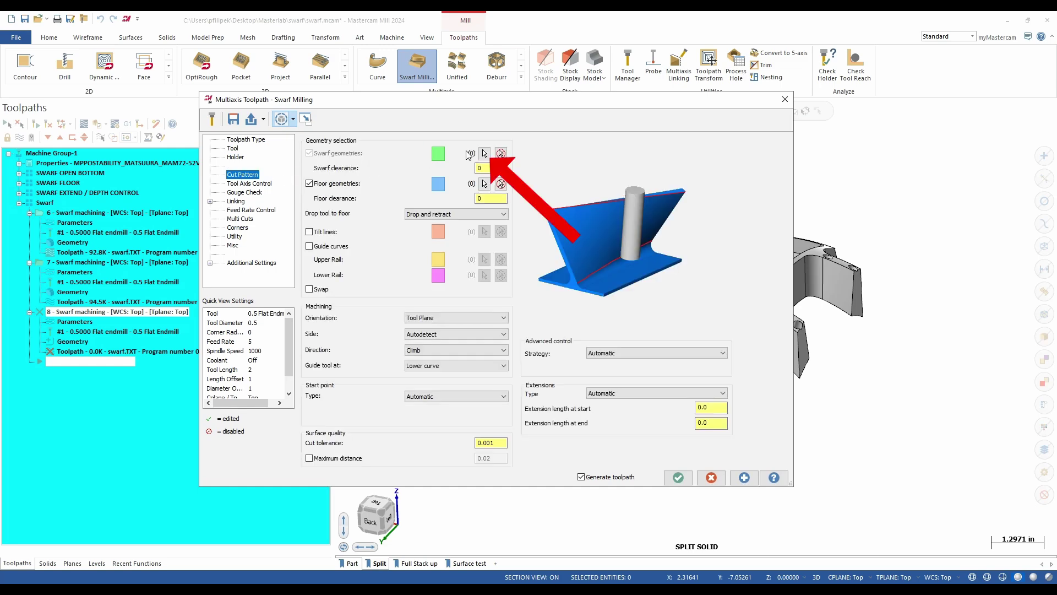
click(468, 153)
shift+click(815, 286)
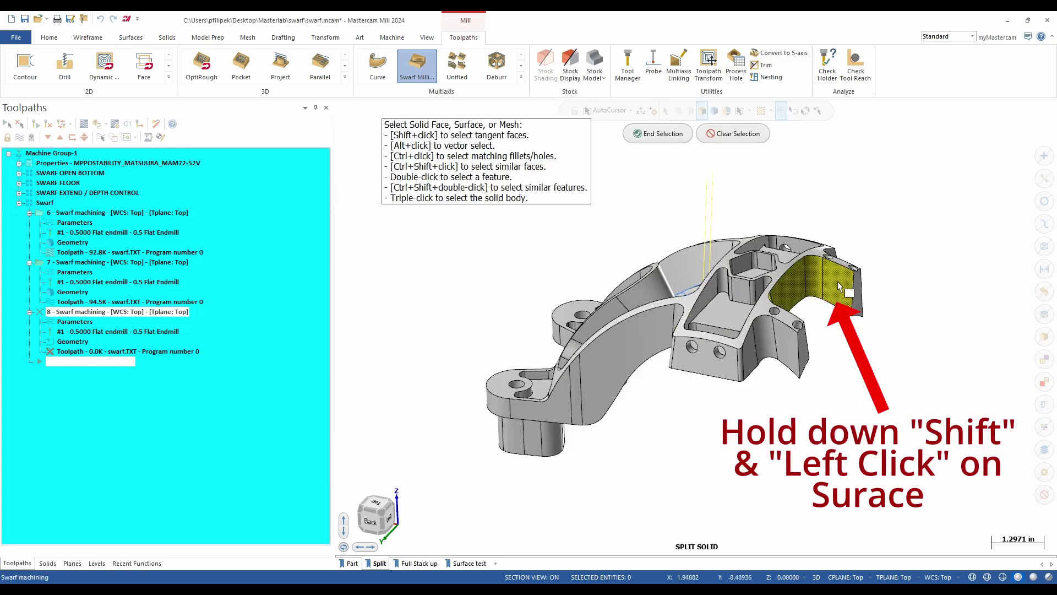
click(639, 134)
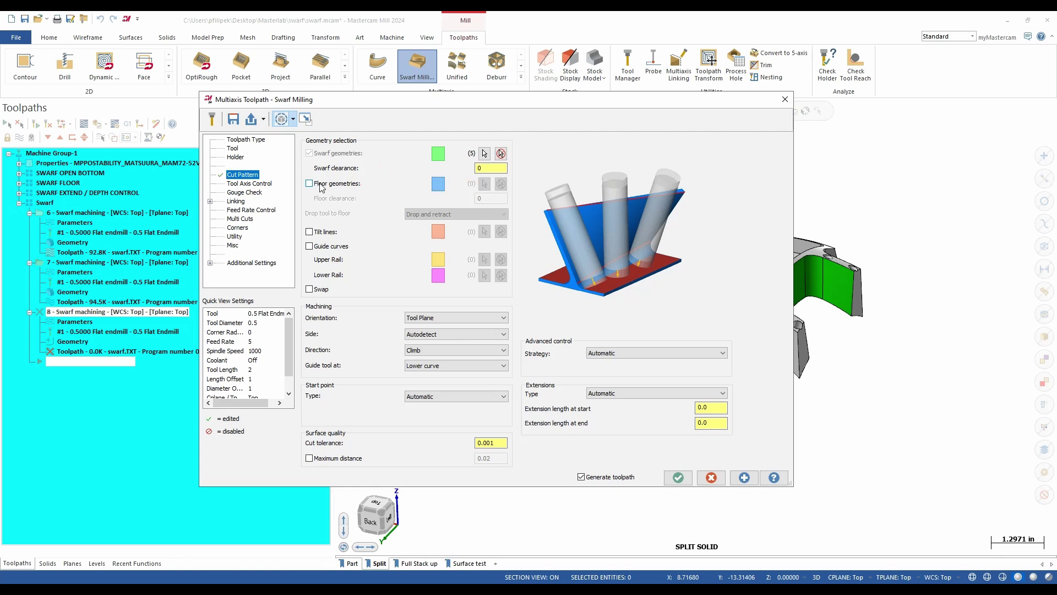
- Set the constant multi-cut tool shift for the split solid's swarf operation and generate the toolpath
click(240, 219)
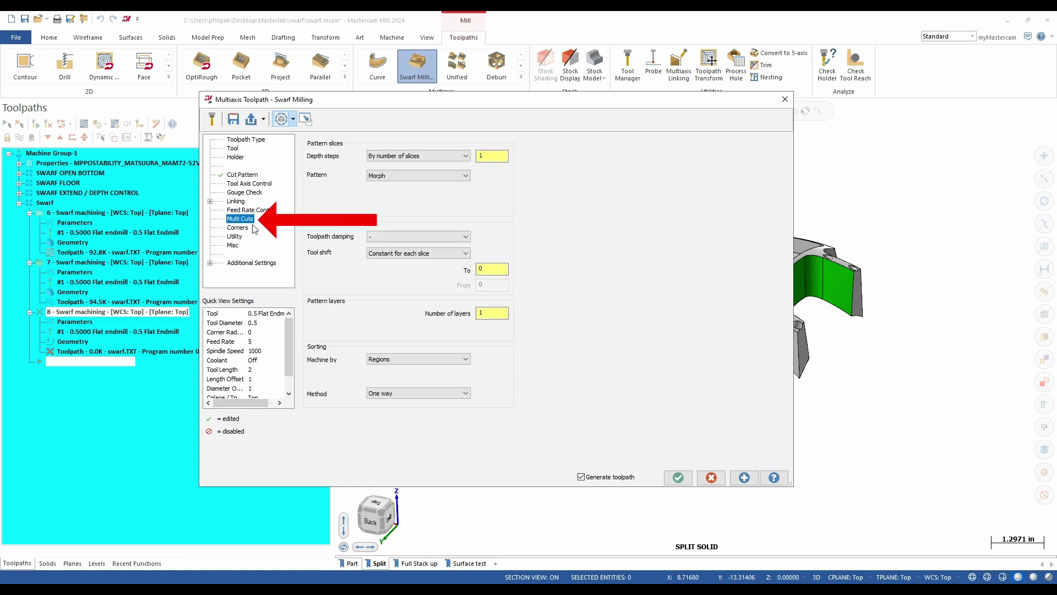
double_click(495, 268)
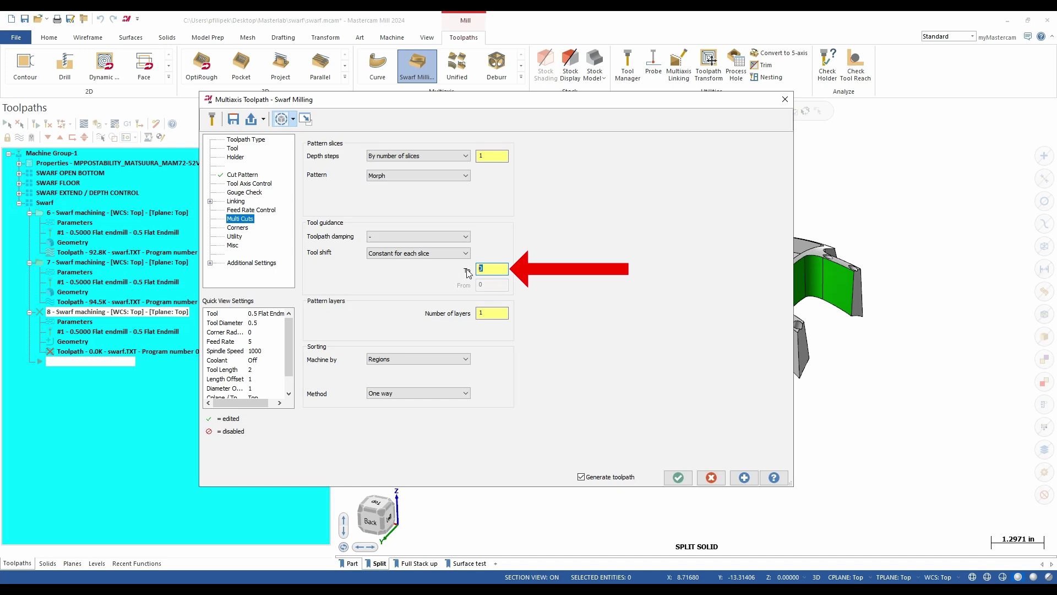
click(678, 475)
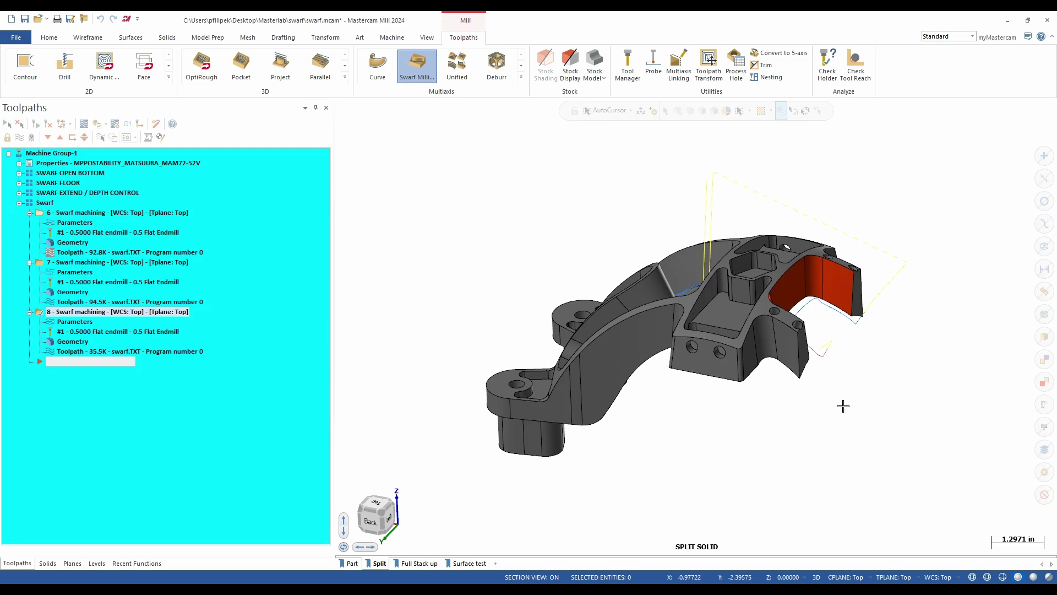
- Backplot the split solid's swarf toolpath and examine the tool's entry and position relative to the wall's end and lower edge
scroll(861, 326, up, 4)
middle_drag(861, 325, 402, 127)
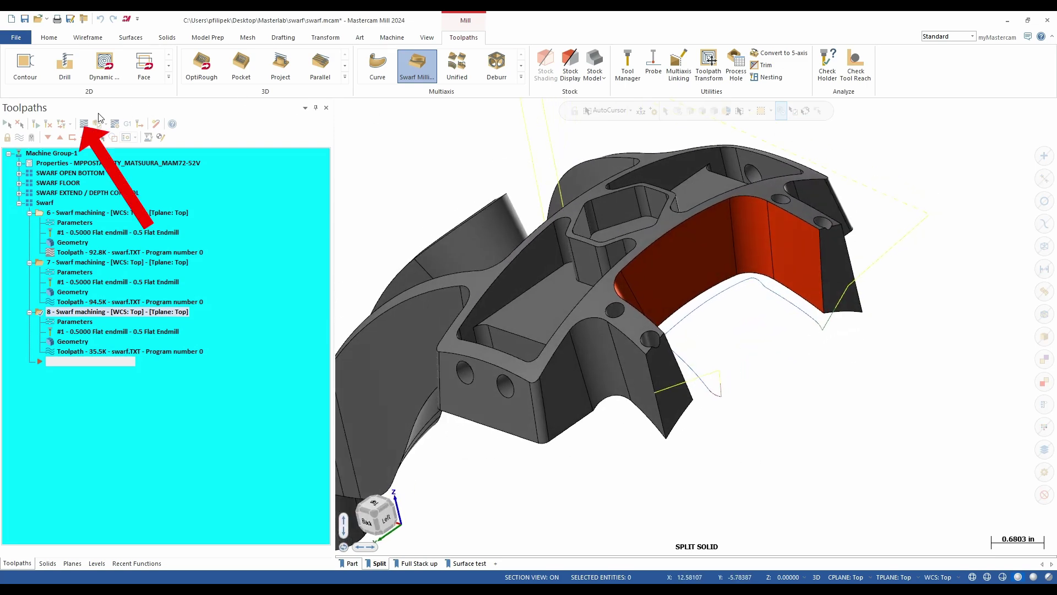
click(83, 124)
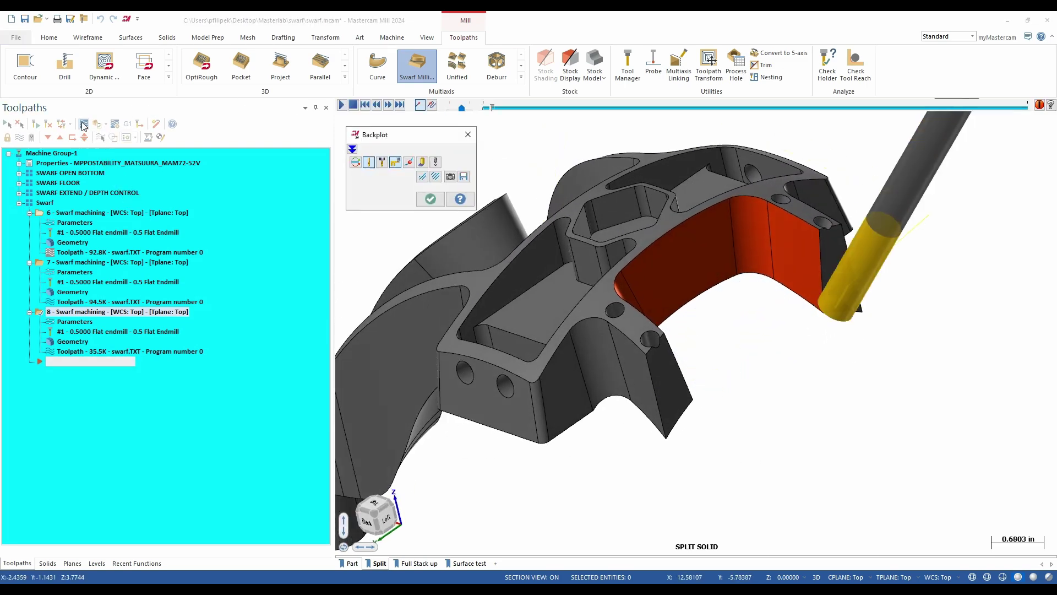
click(804, 321)
mouse_move(804, 321)
middle_down()
mouse_move(866, 352)
mouse_move(815, 336)
middle_up()
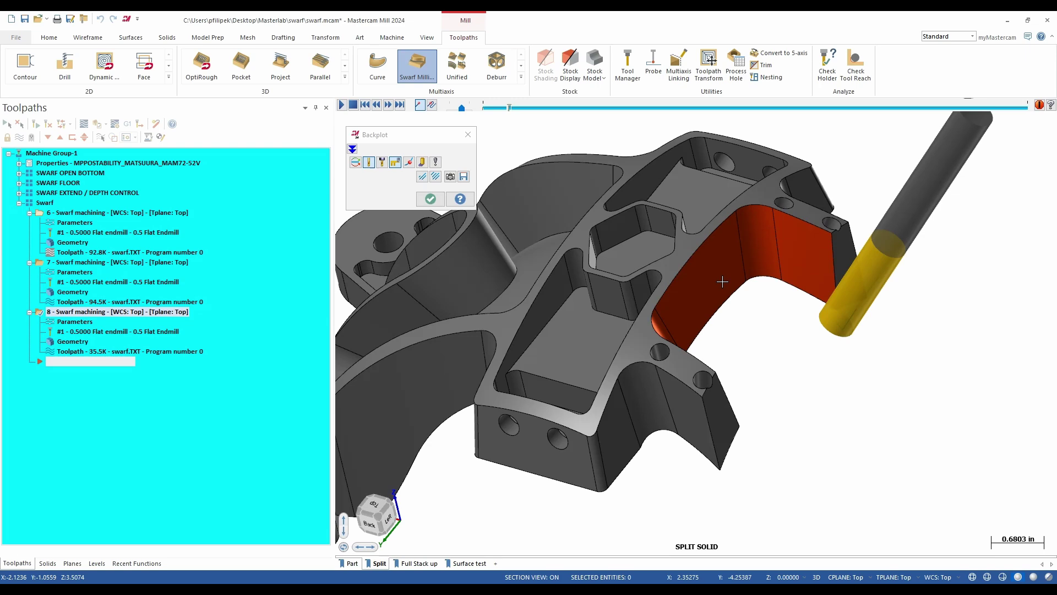
click(430, 199)
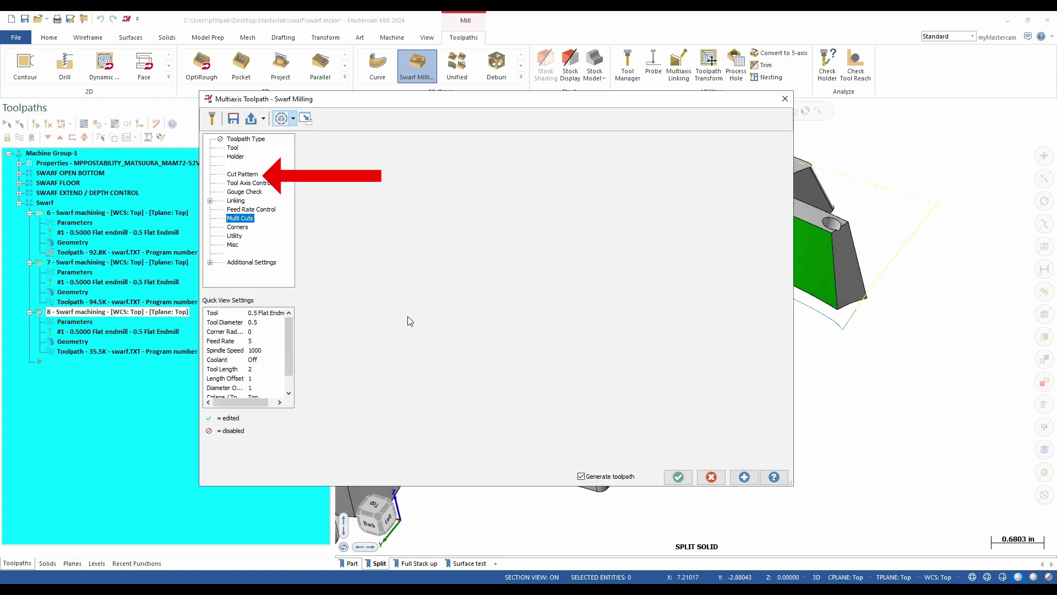
- Set the swarf cut's extension lengths at start and end to 0.5 and regenerate the toolpath
click(242, 174)
click(709, 408)
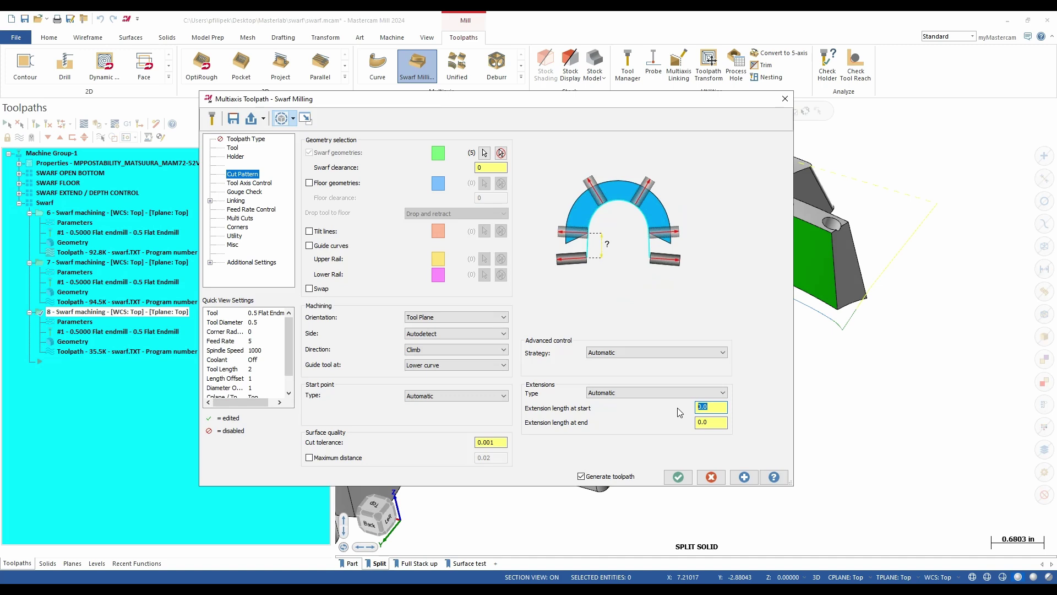
text(.5)
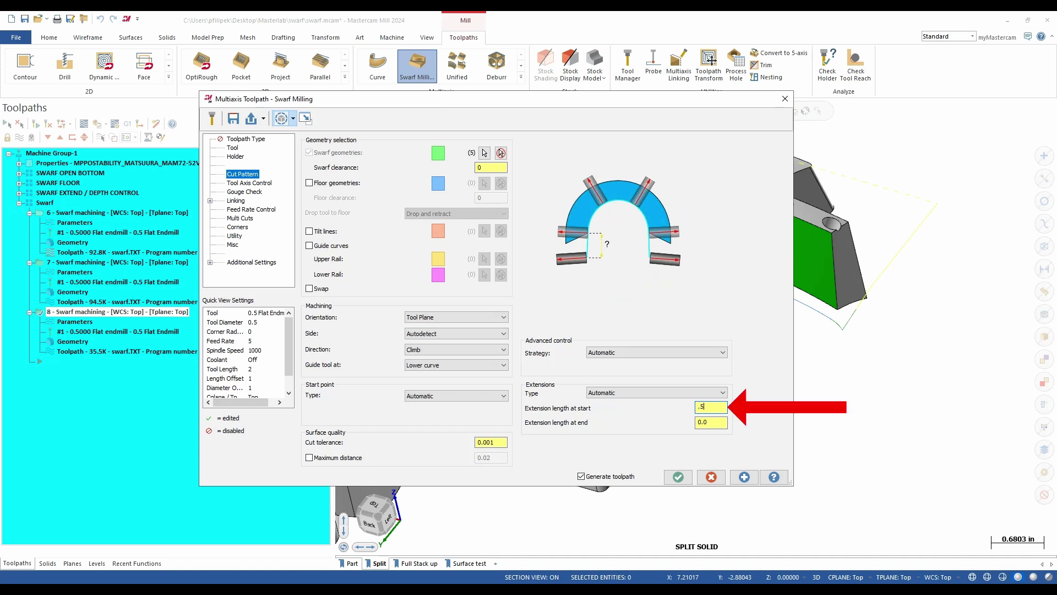
click(701, 423)
drag(701, 423, 693, 428)
text(.5)
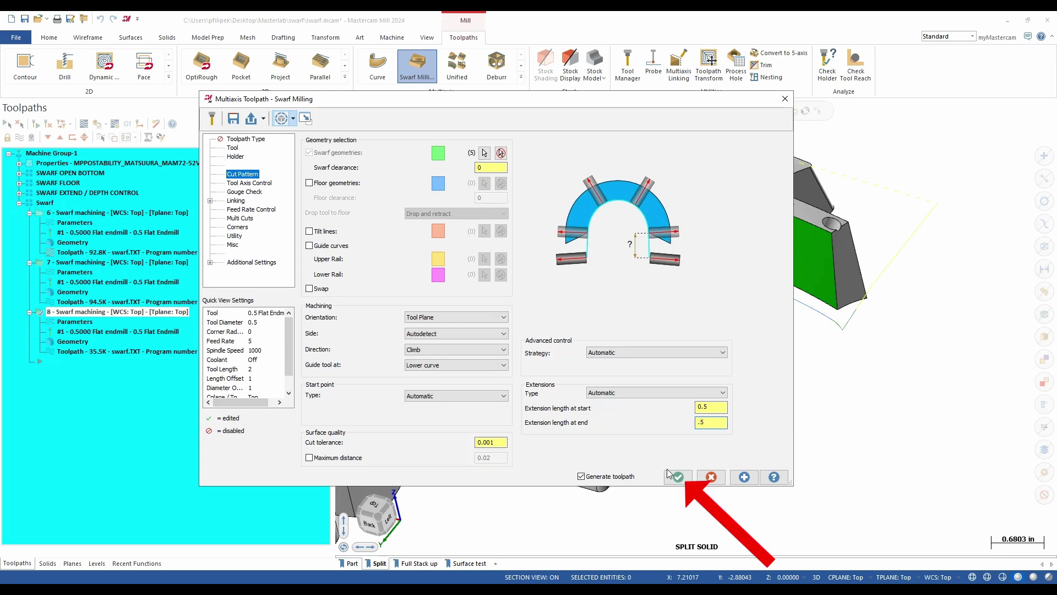
click(678, 476)
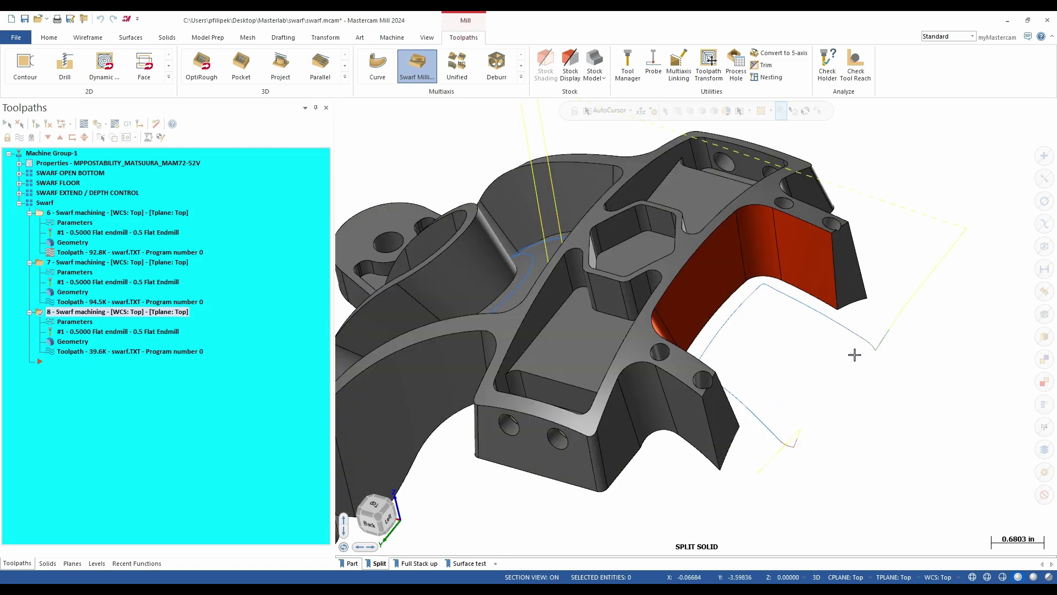
- Backplot the extended swarf toolpath on the split solid
click(84, 124)
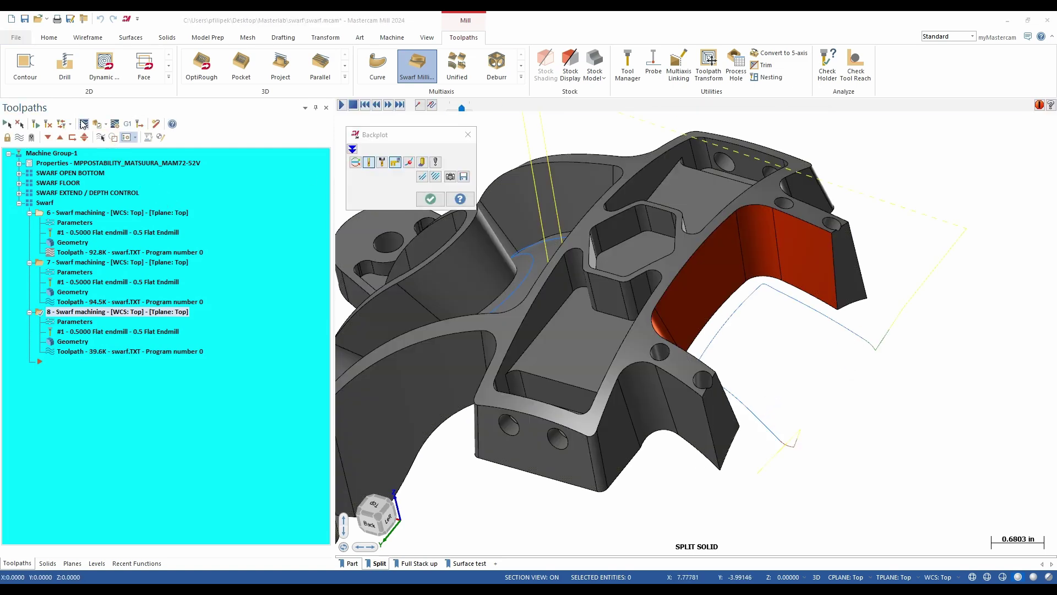